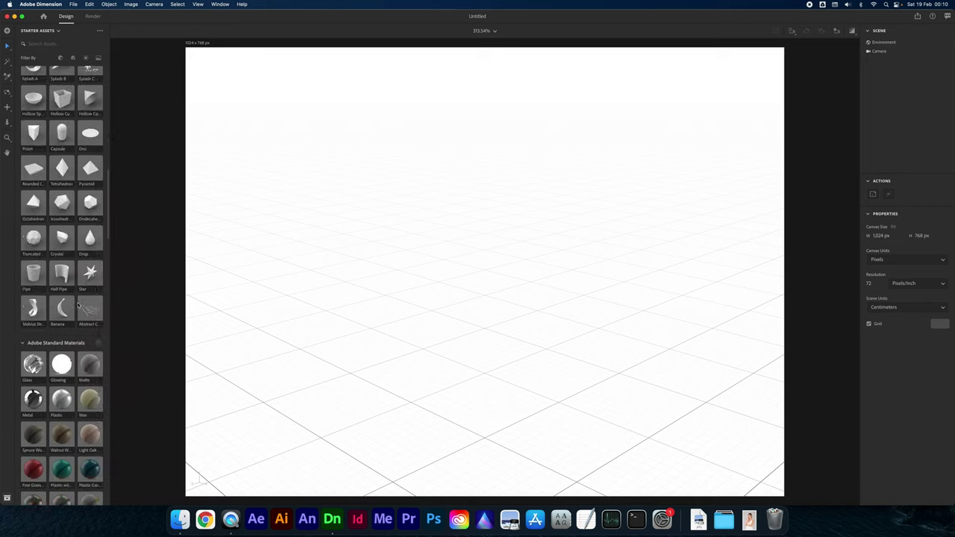
Apply the Desert Backdrop image from the starter assets as the scene's background
scroll(77, 304, "down", 10)
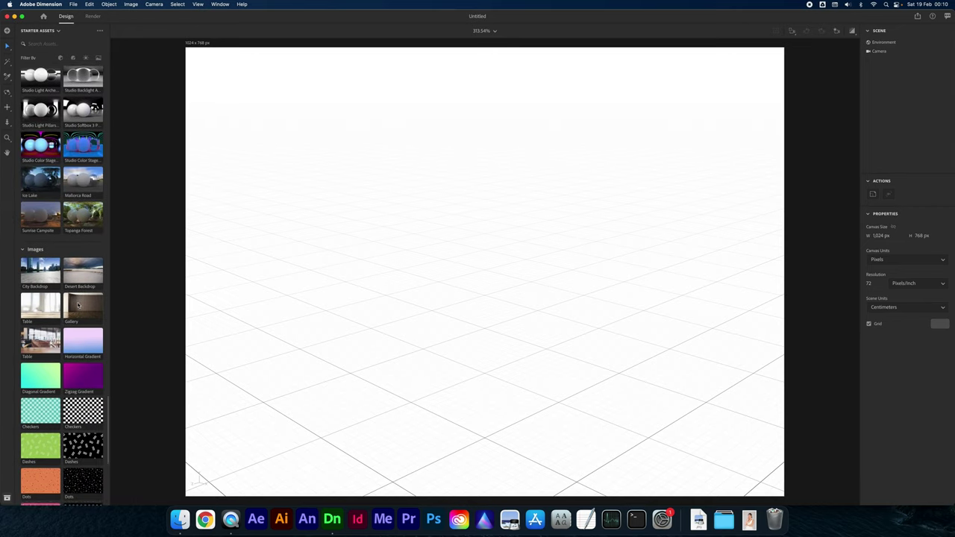
left_click(79, 193)
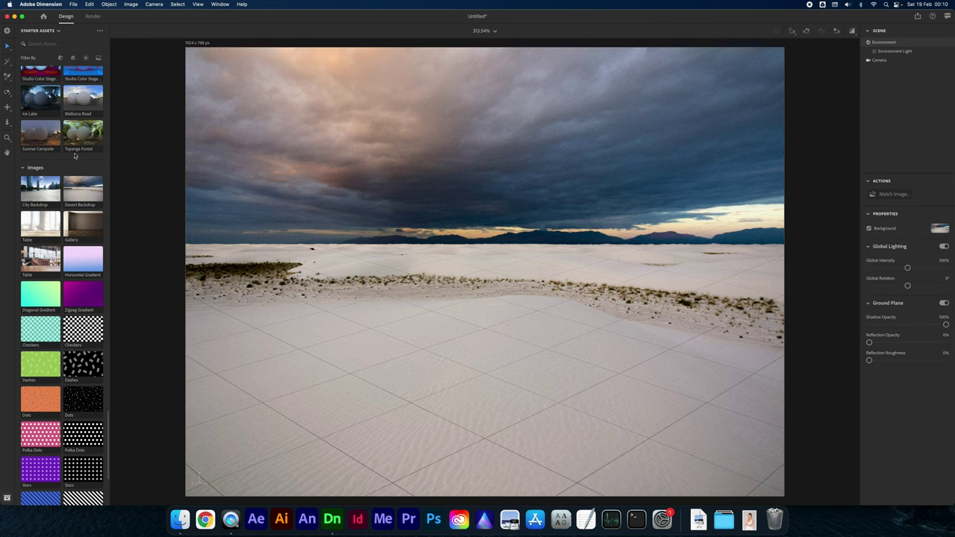
scroll(75, 159, "up", 10)
scroll(75, 159, "up", 5)
Import the 3D model "thor hammer .obj" and raise it to a Y position of about 0.9 cm
left_click(73, 3)
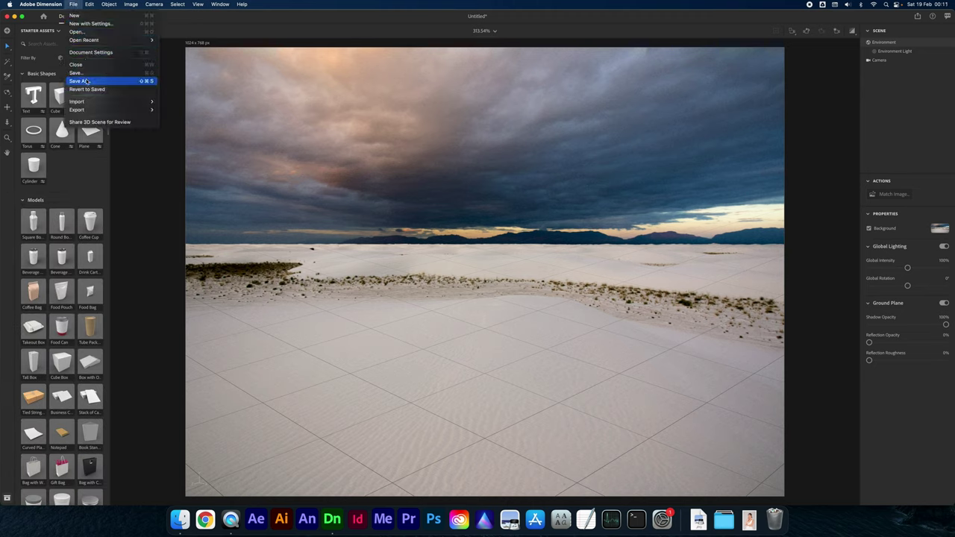
mouse_move(142, 102)
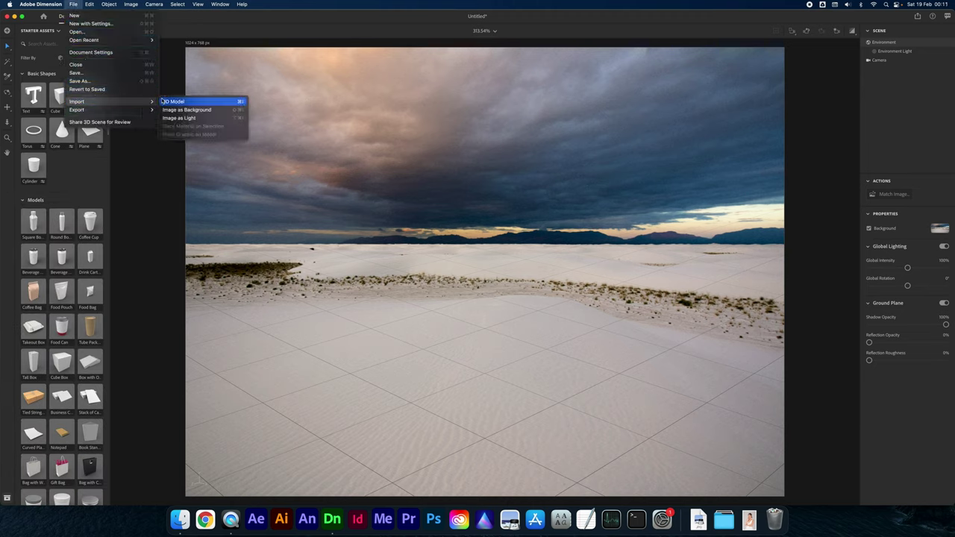
left_click(198, 102)
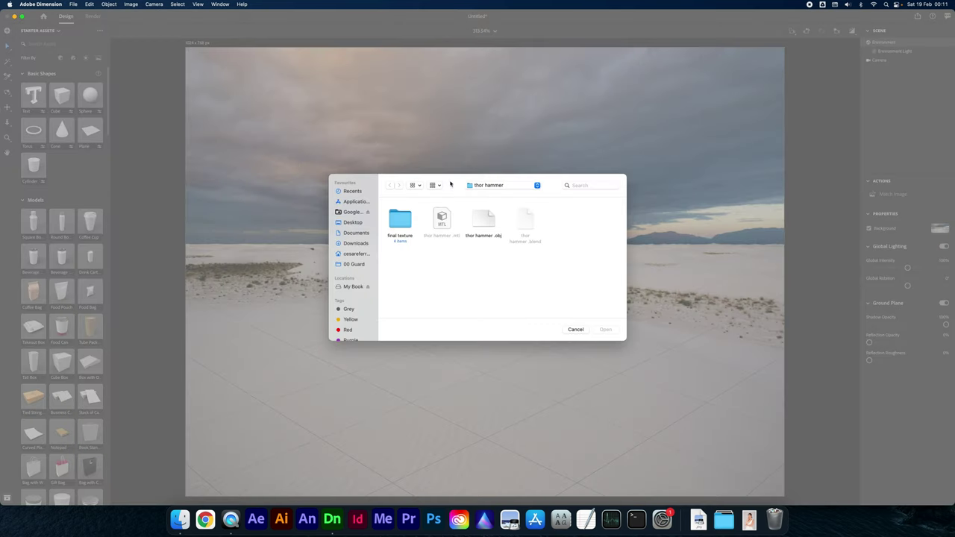
left_click(502, 234)
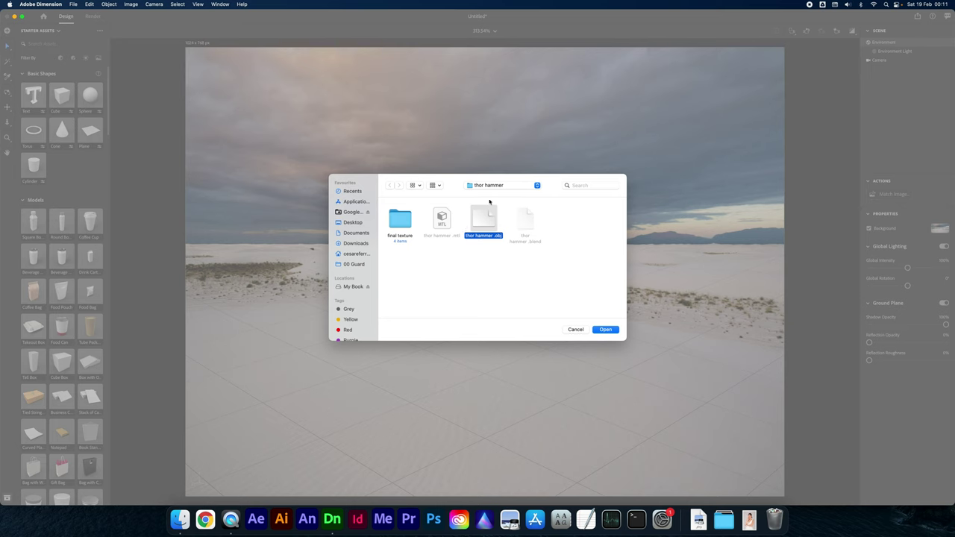
left_click(460, 270)
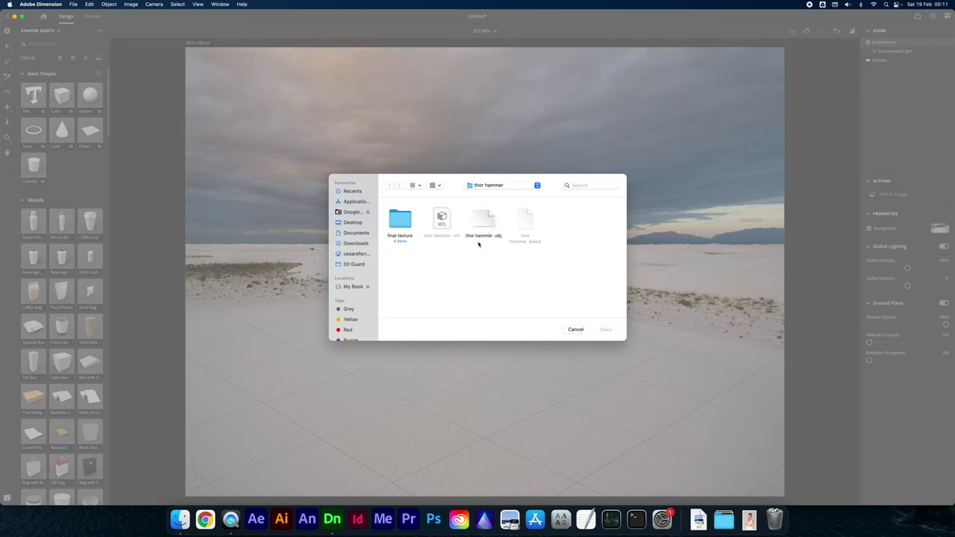
left_click(486, 220)
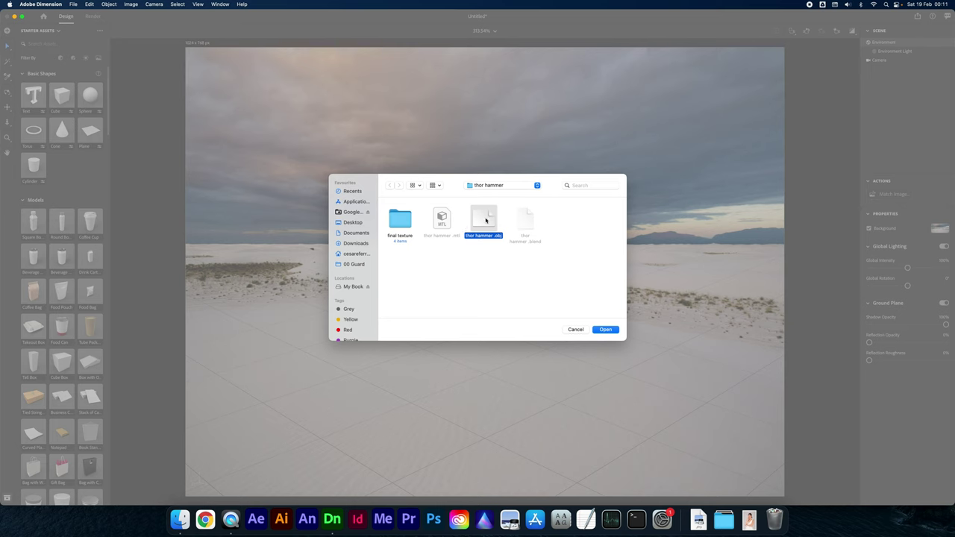
left_click(607, 329)
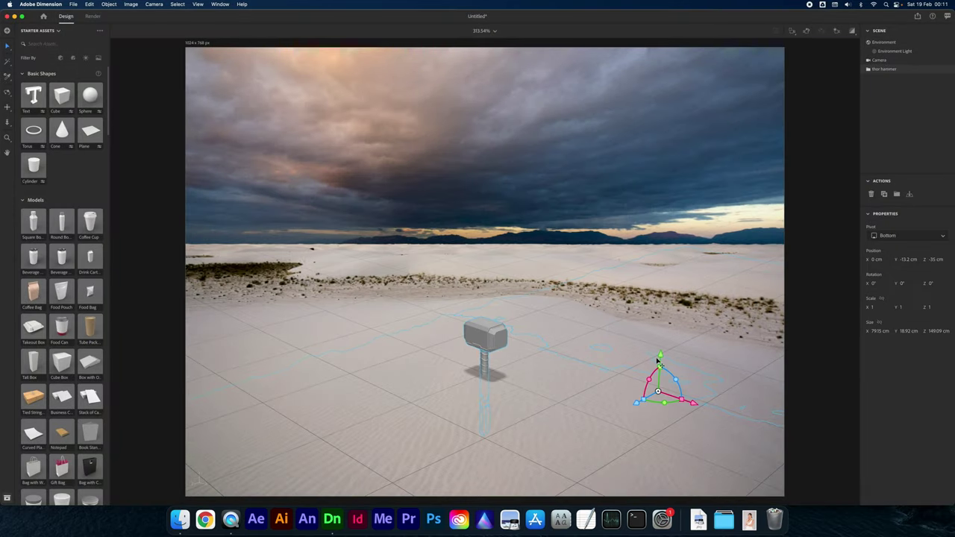
left_click_drag(659, 360, 650, 259)
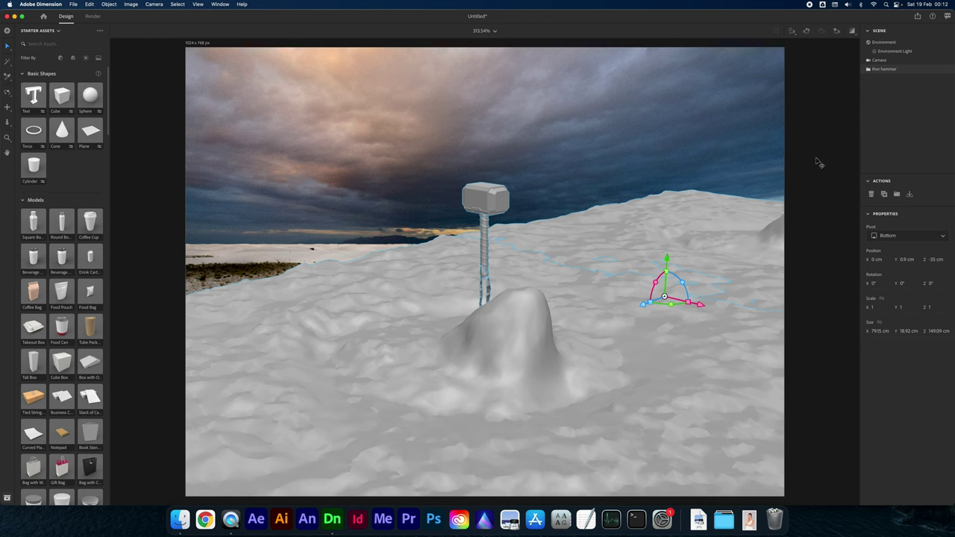
Delete the two terrain meshes, Plane and Plane.001, from the thor hammer group
left_click(869, 69)
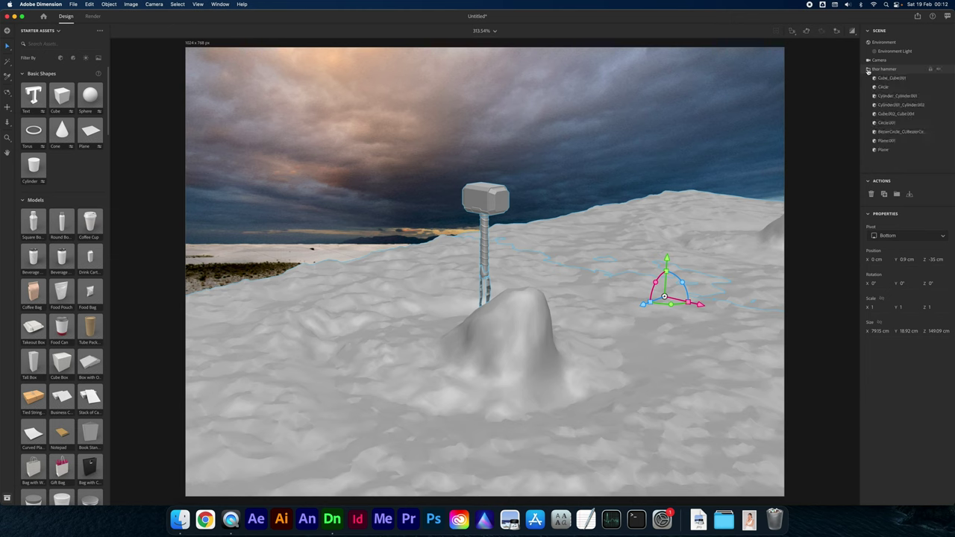
left_click(885, 150)
left_click(940, 150)
left_click(940, 150)
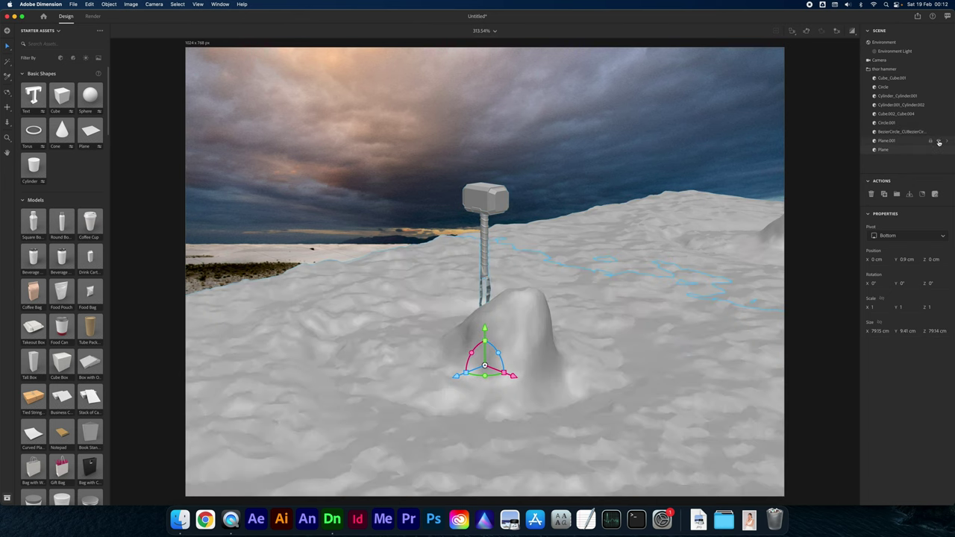
left_click(938, 141)
left_click(939, 142)
left_click(885, 141)
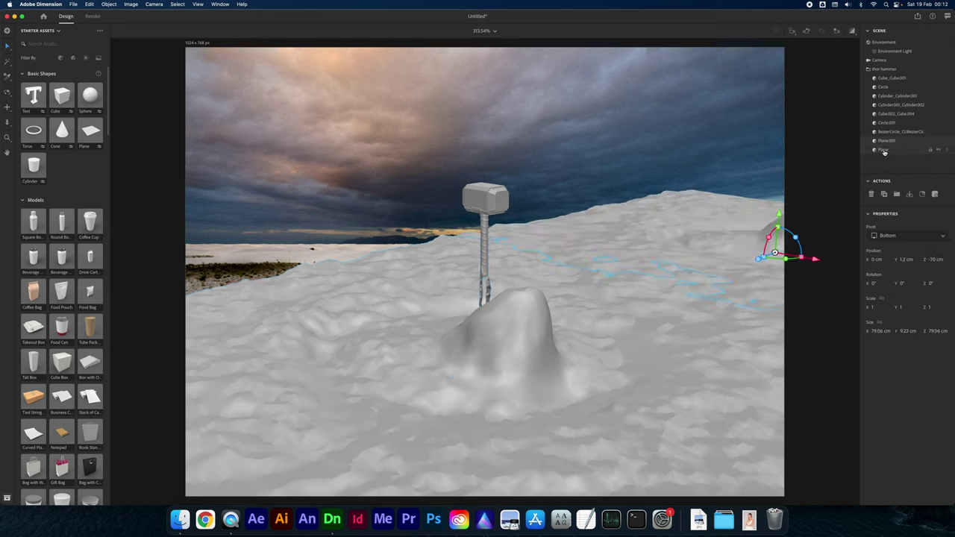
left_click(884, 150)
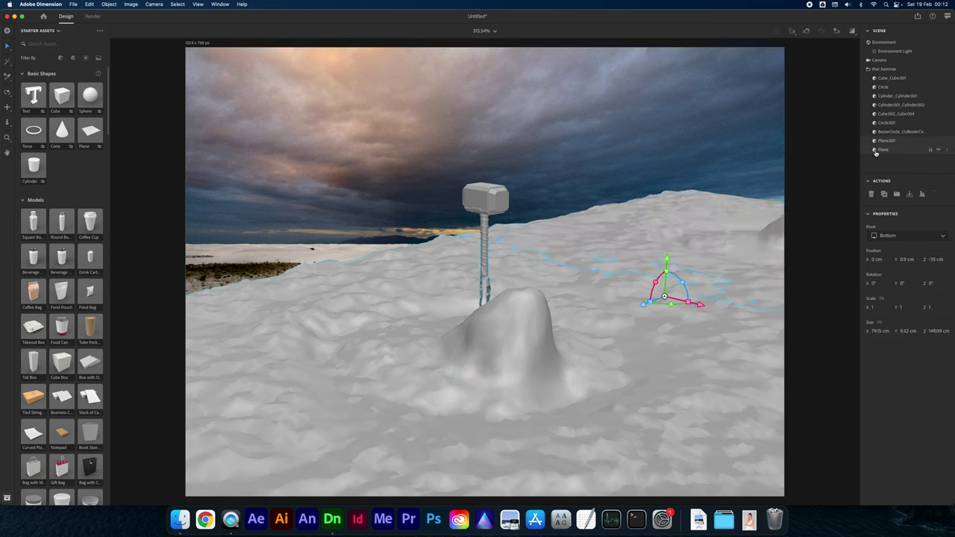
key("Delete")
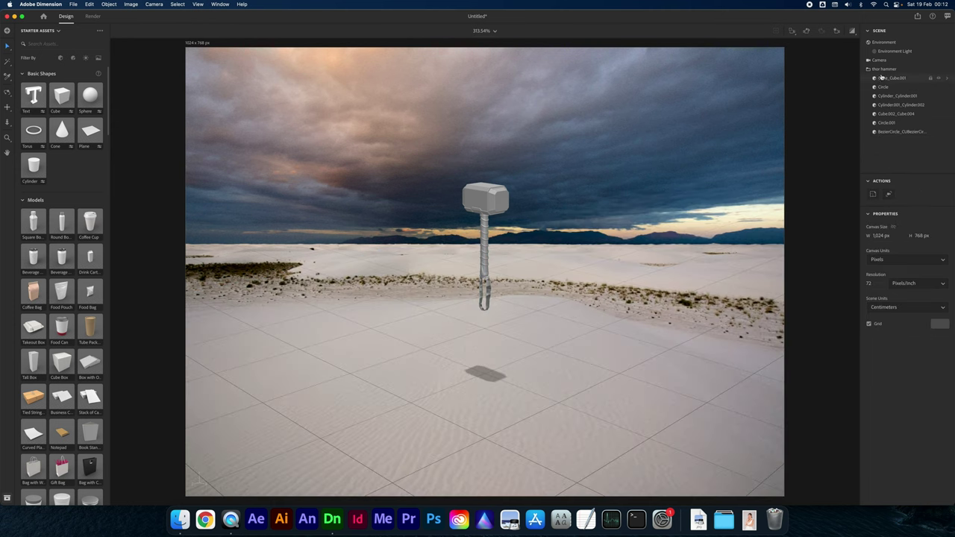
Rotate the thor hammer group to about -164° around Z and raise it to about Y 12.8 cm so the head rests near the ground
left_click(878, 69)
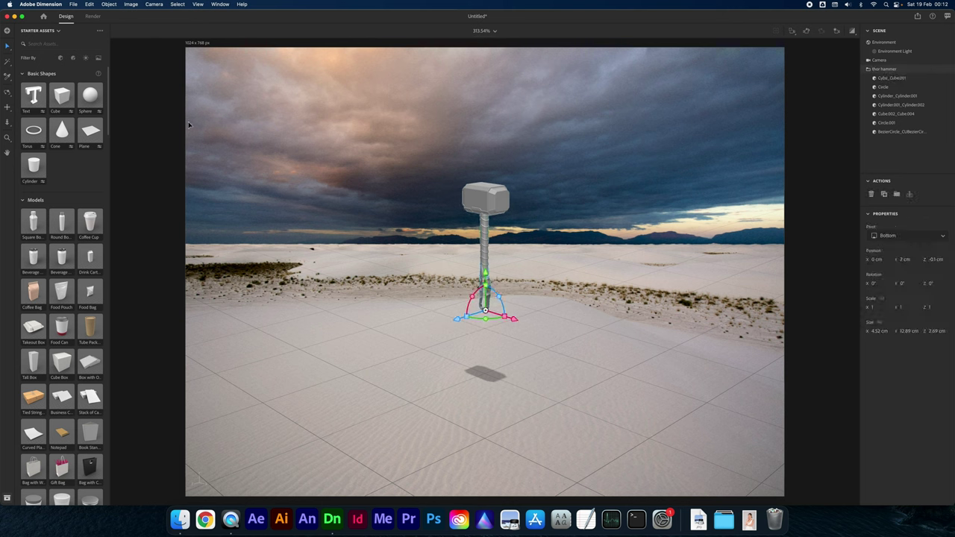
key("r")
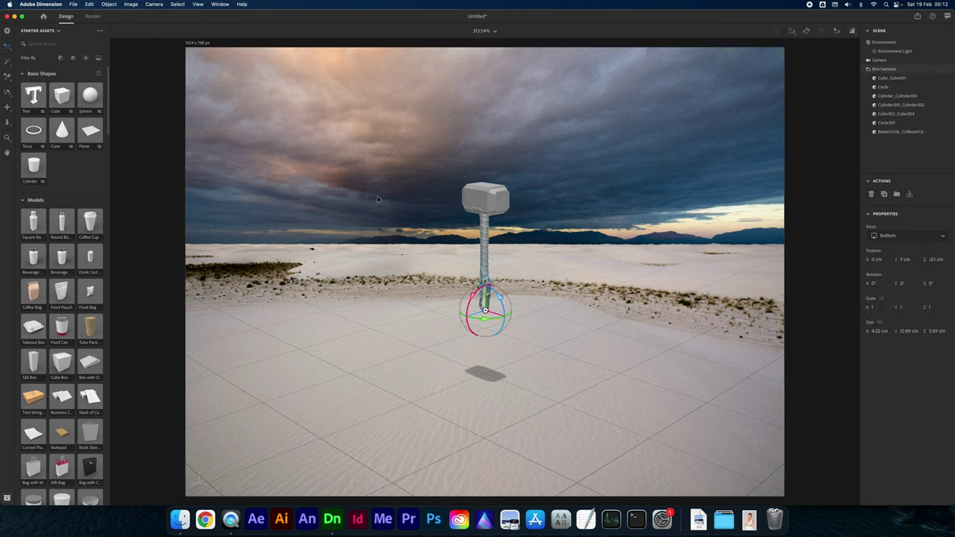
left_click_drag(511, 309, 467, 348)
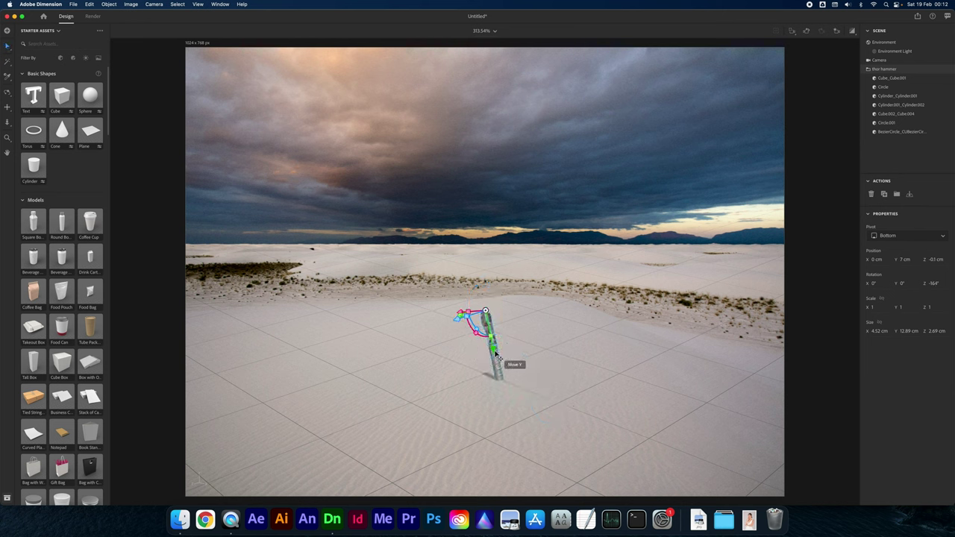
left_click_drag(492, 343, 491, 292)
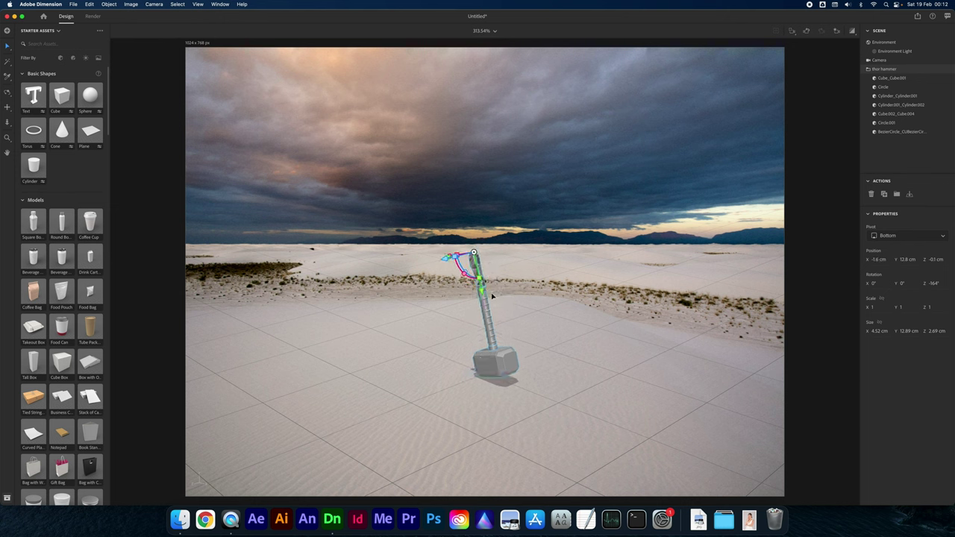
Scale the whole hammer uniformly to about 2.1 on all axes with the Scale tool
left_click(9, 47)
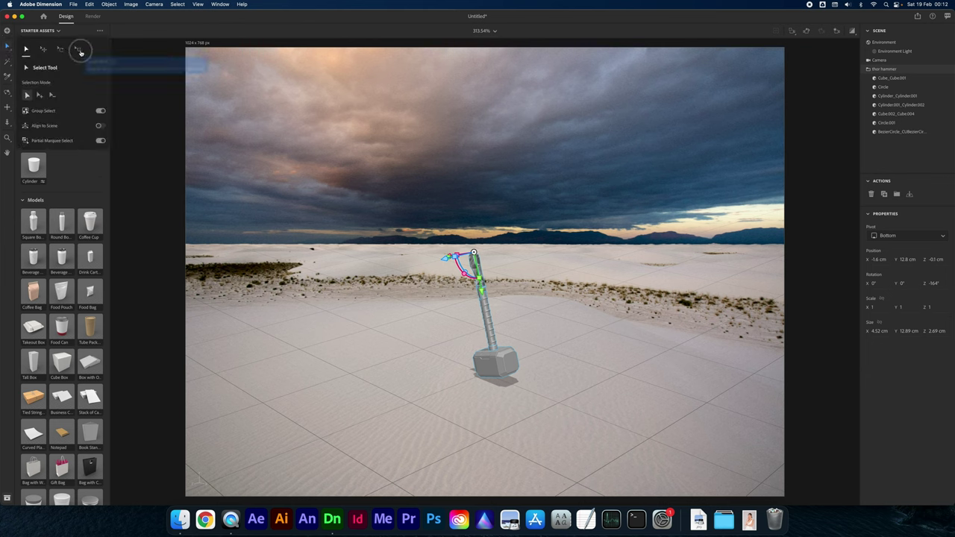
left_click(77, 50)
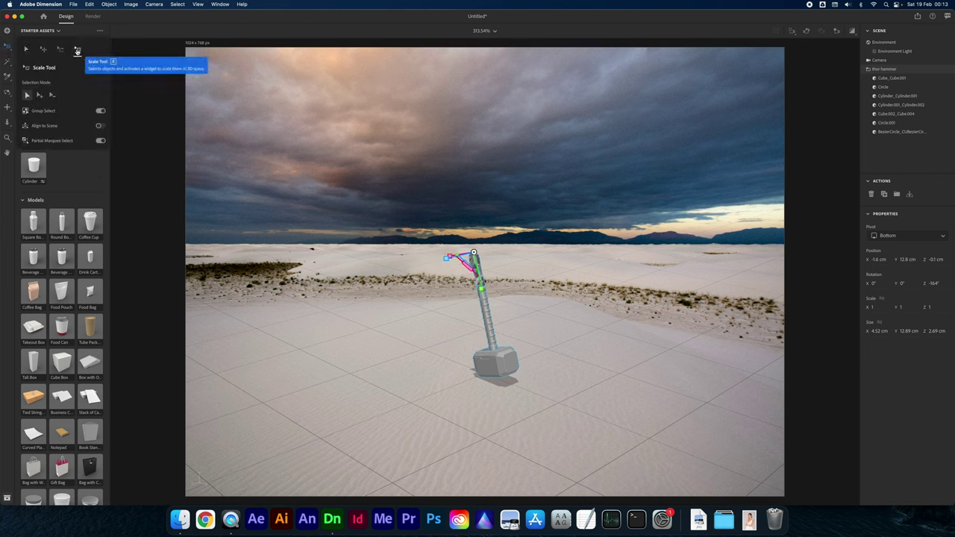
left_click_drag(473, 253, 450, 261)
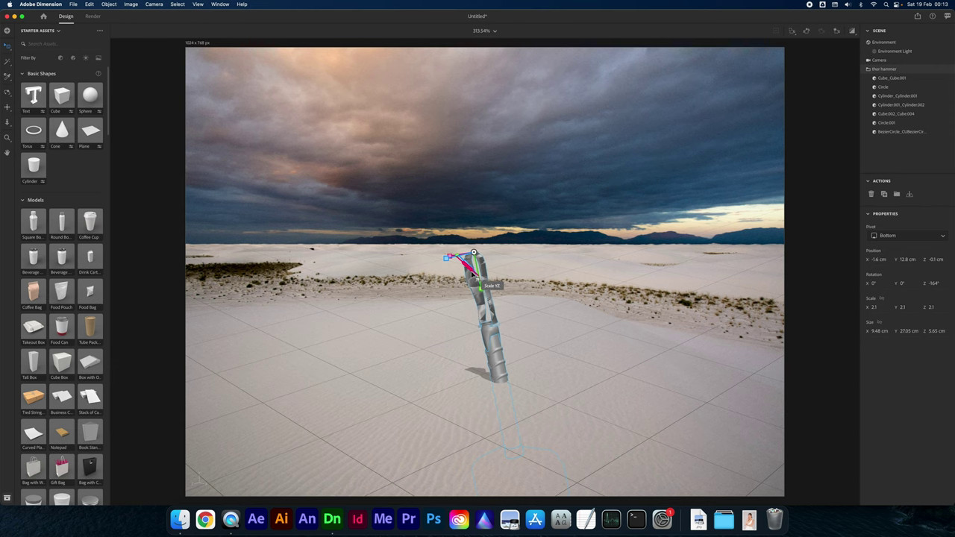
Move the hammer to the left foreground, about X -5.2, Y 24.9, Z 16 cm, and rotate it to about 69°, 107°, 110°
left_click_drag(476, 276, 466, 172)
left_click_drag(498, 348, 375, 375)
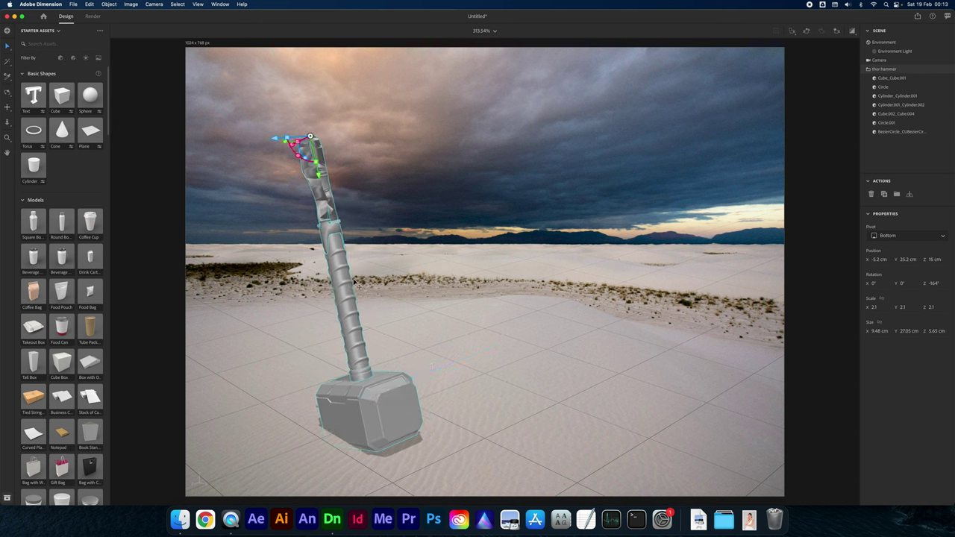
left_click_drag(395, 420, 370, 406)
mouse_move(312, 147)
left_click_drag(327, 142, 350, 187)
key("v")
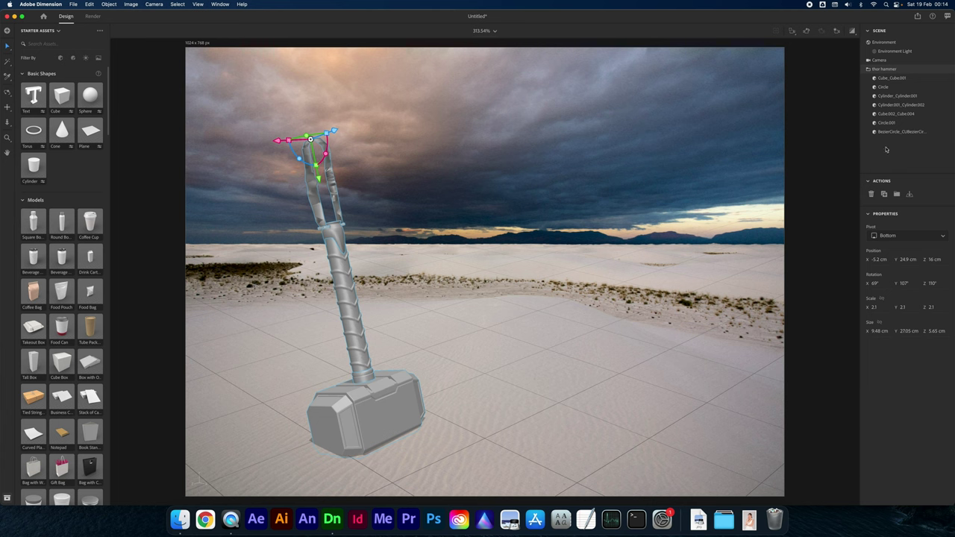
Browse the Adobe Standard Materials and Substance Materials for finishes suited to the hammer
scroll(51, 291, "down", 15)
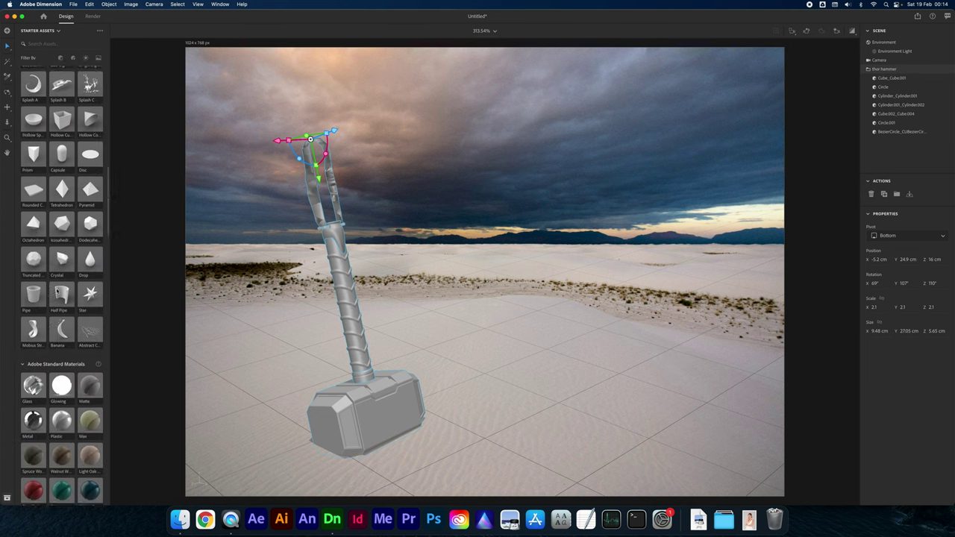
scroll(61, 279, "down", 3)
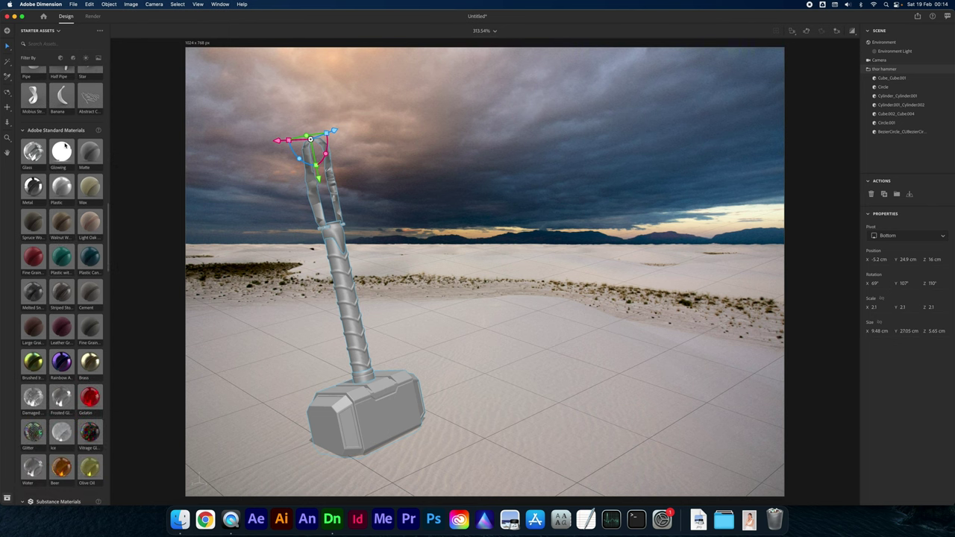
scroll(85, 236, "down", 15)
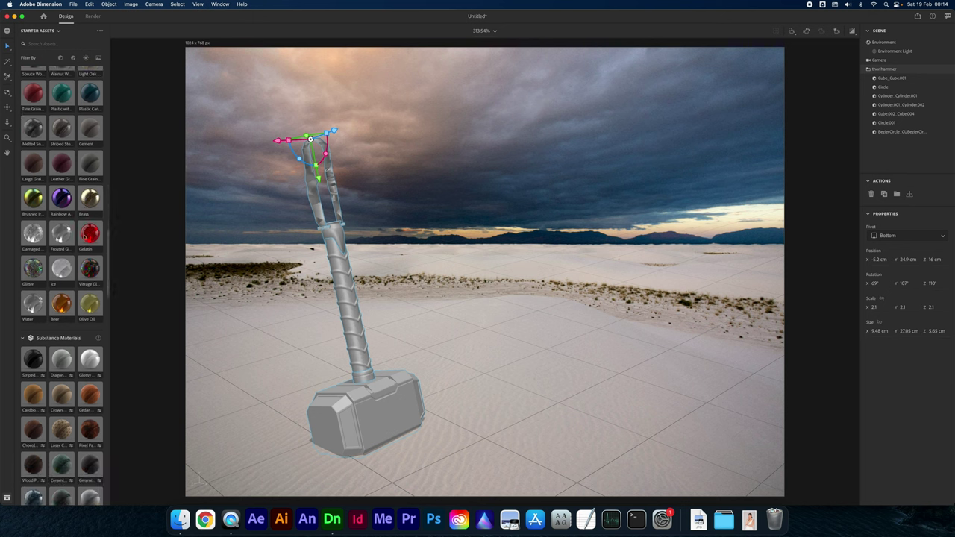
scroll(41, 153, "up", 10)
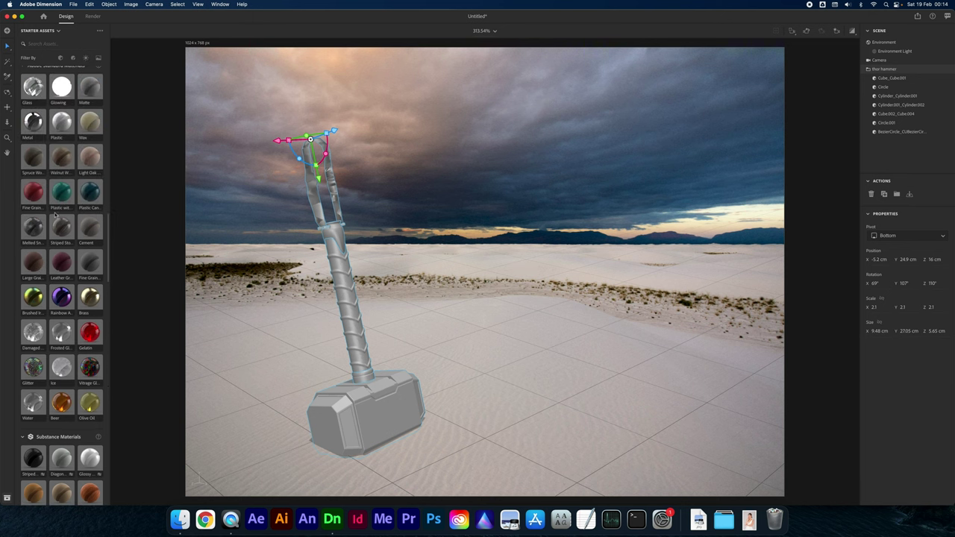
scroll(56, 215, "up", 3)
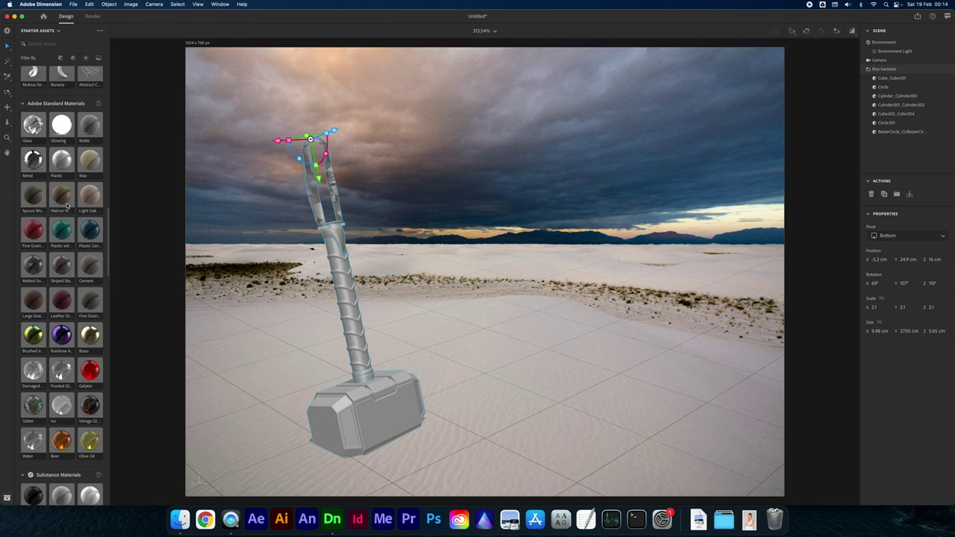
scroll(68, 201, "down", 3)
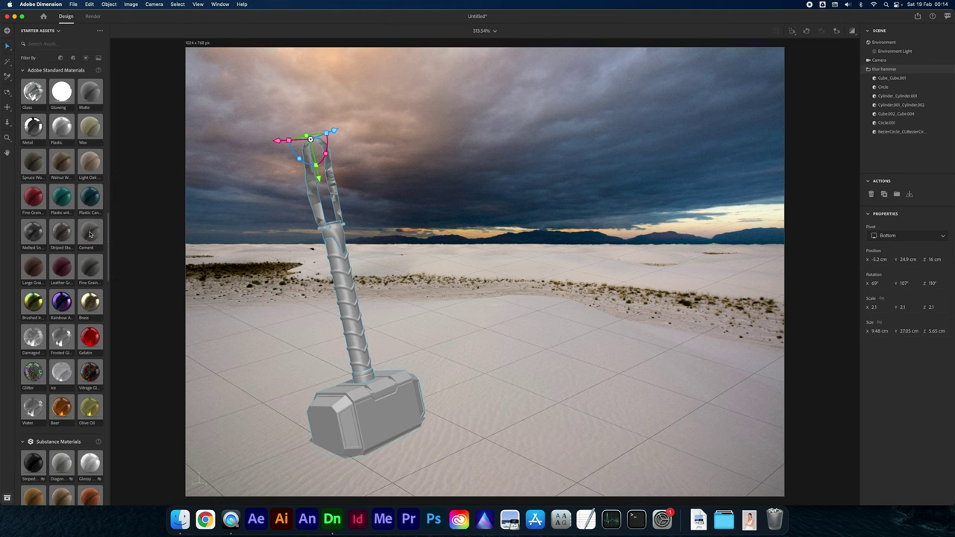
scroll(84, 236, "down", 3)
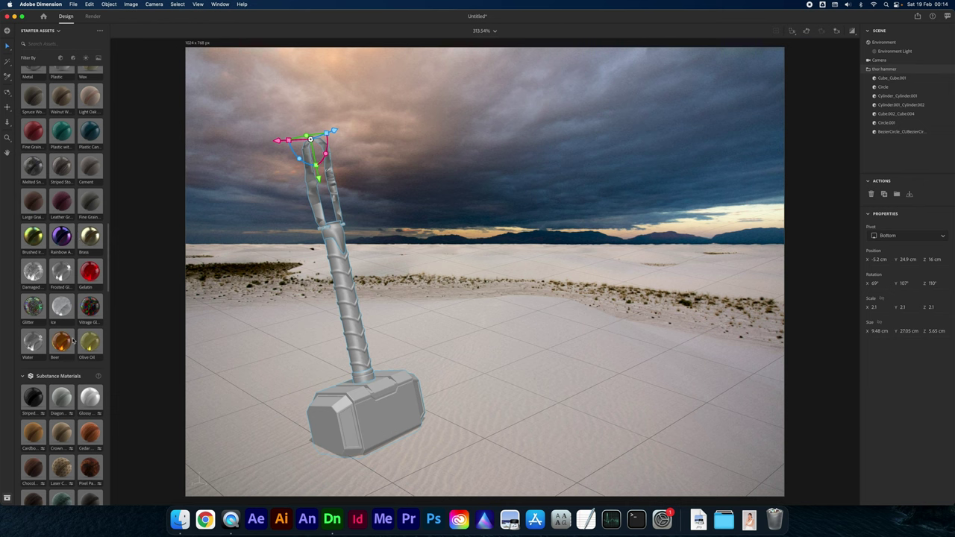
scroll(82, 288, "down", 2)
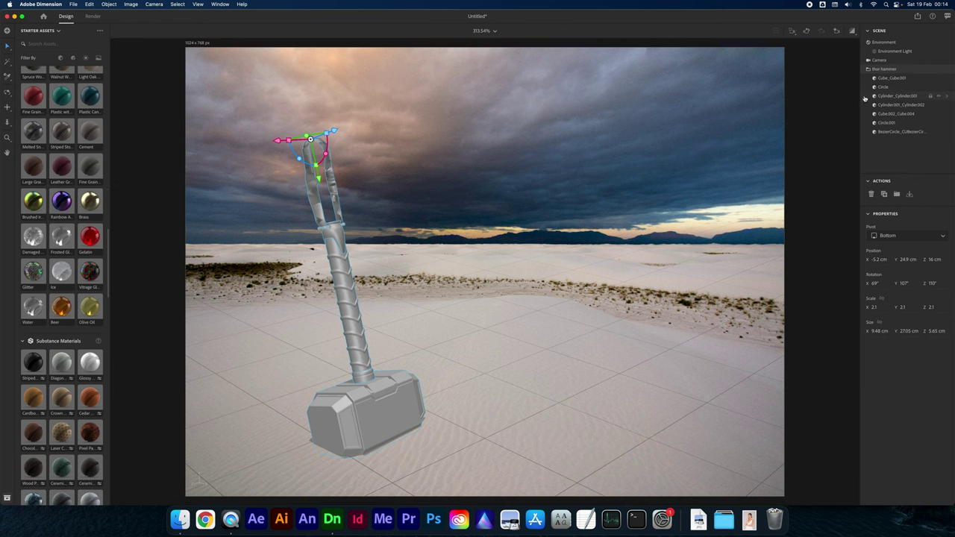
Apply the Scratched Concrete material to the hammer head (Cube_Cube.001)
left_click(887, 79)
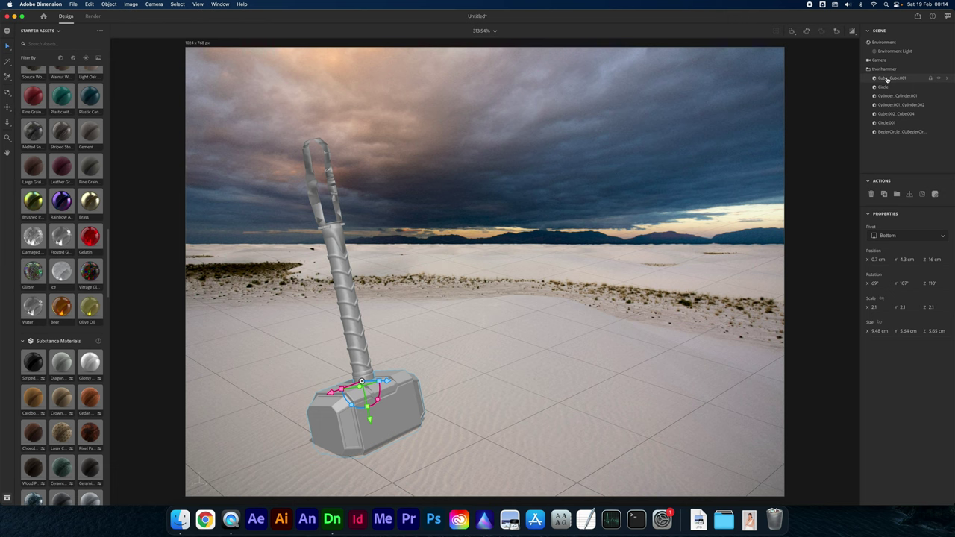
scroll(60, 279, "up", 2)
scroll(62, 291, "down", 3)
scroll(297, 301, "down", 2)
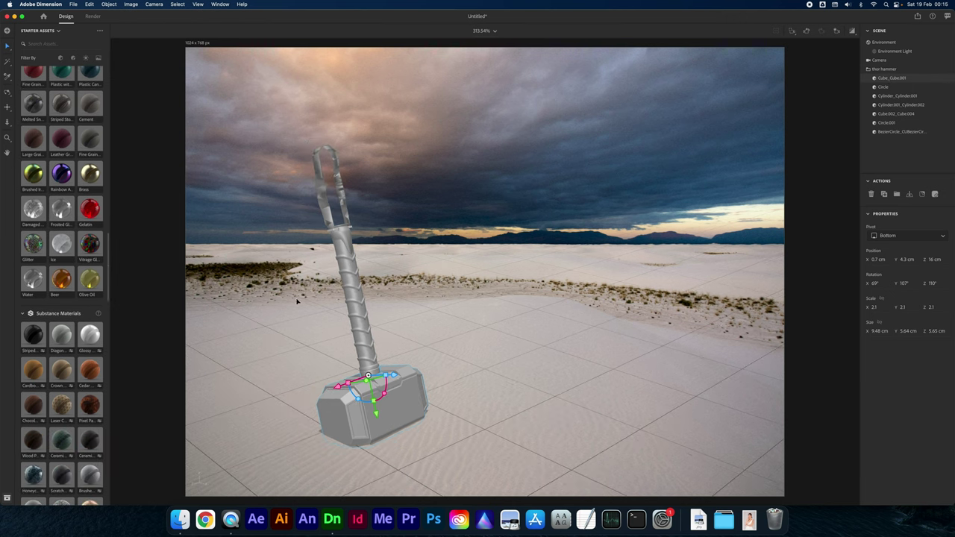
scroll(75, 328, "down", 6)
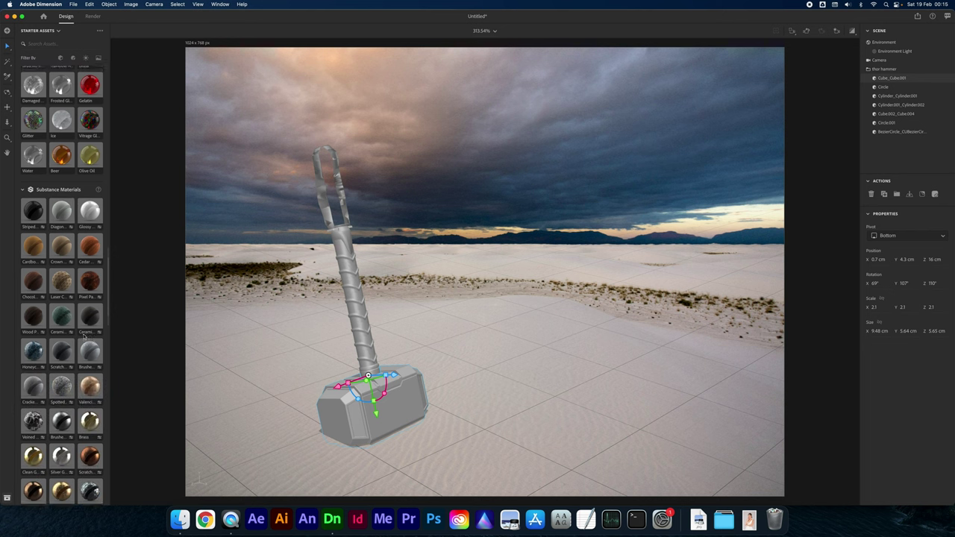
left_click(65, 352)
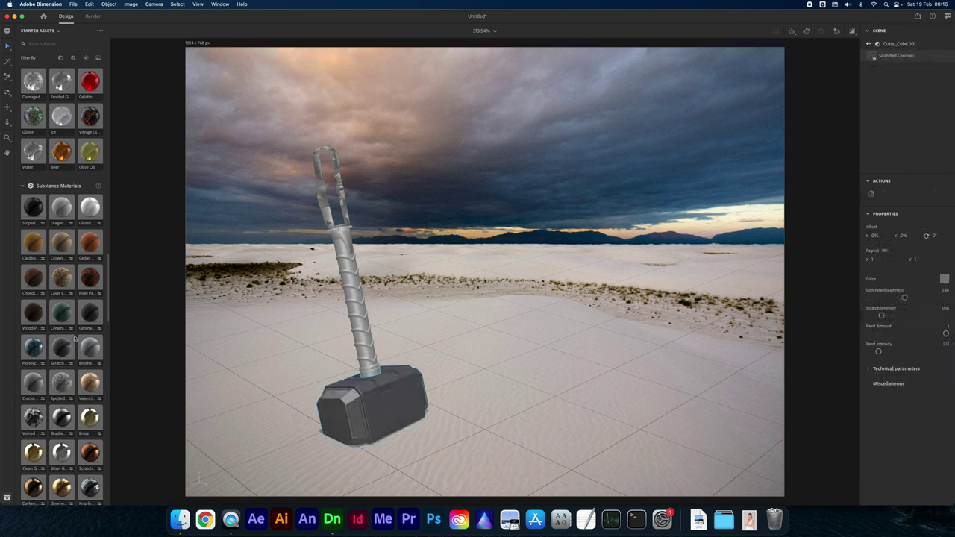
Try Ceramic Tiles on the hammer head and put Scratched Concrete back on it
left_click(88, 317)
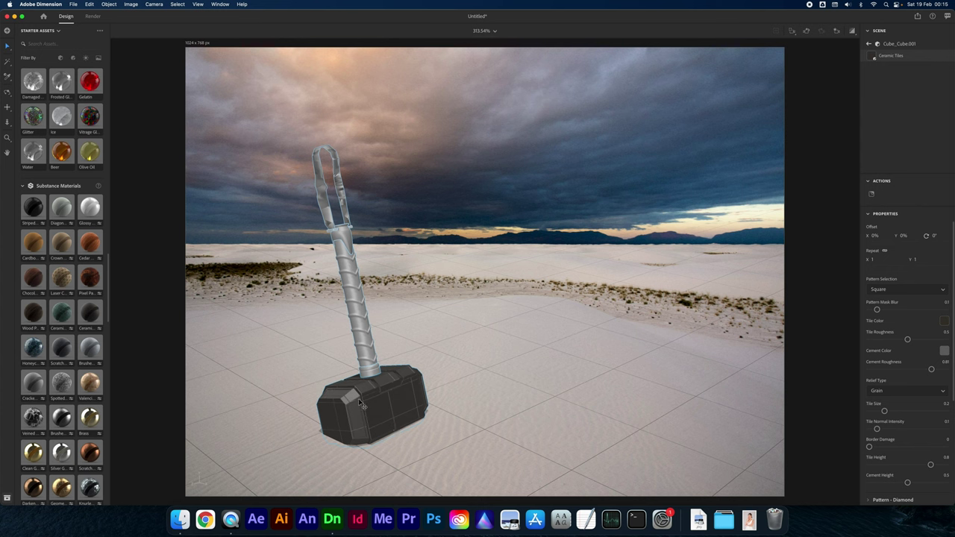
left_click(71, 347)
scroll(85, 410, "down", 3)
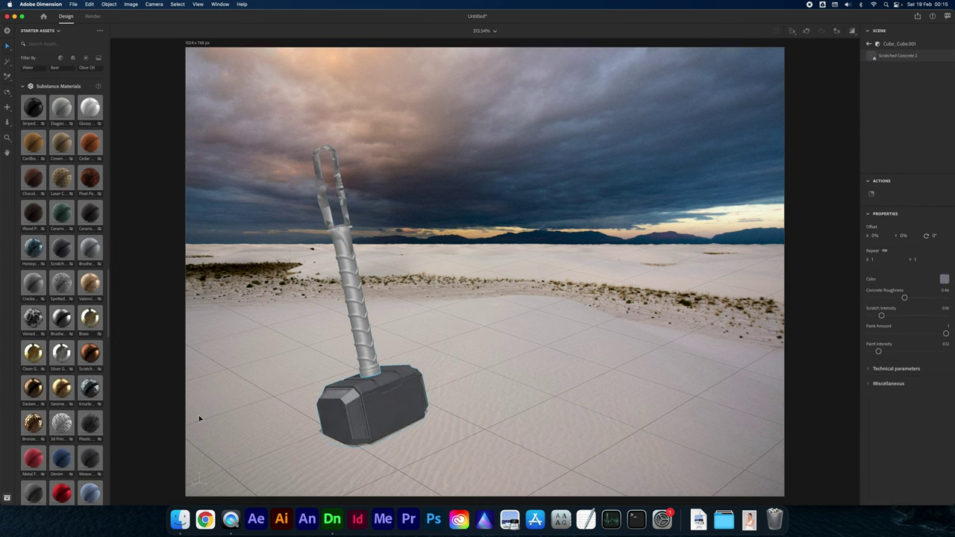
Try Ceramic Tiles on the collar between handle and head (Cylinder_Cylinder.001) and settle on Scratched Copper
left_click(871, 54)
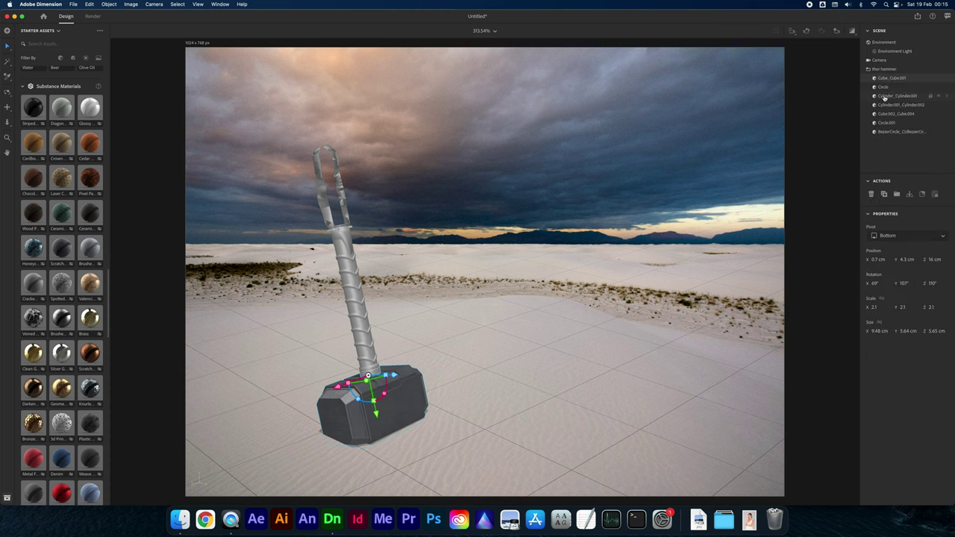
left_click(883, 87)
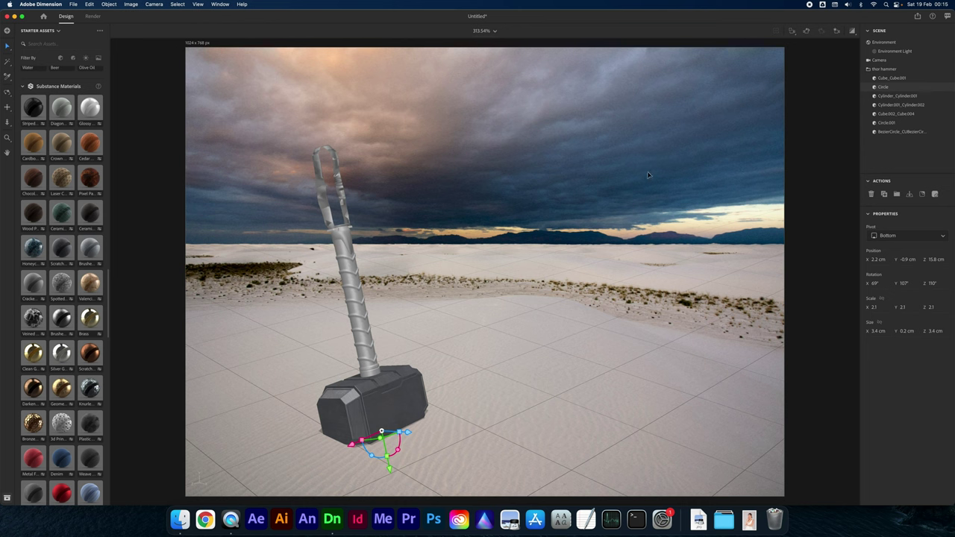
left_click(887, 97)
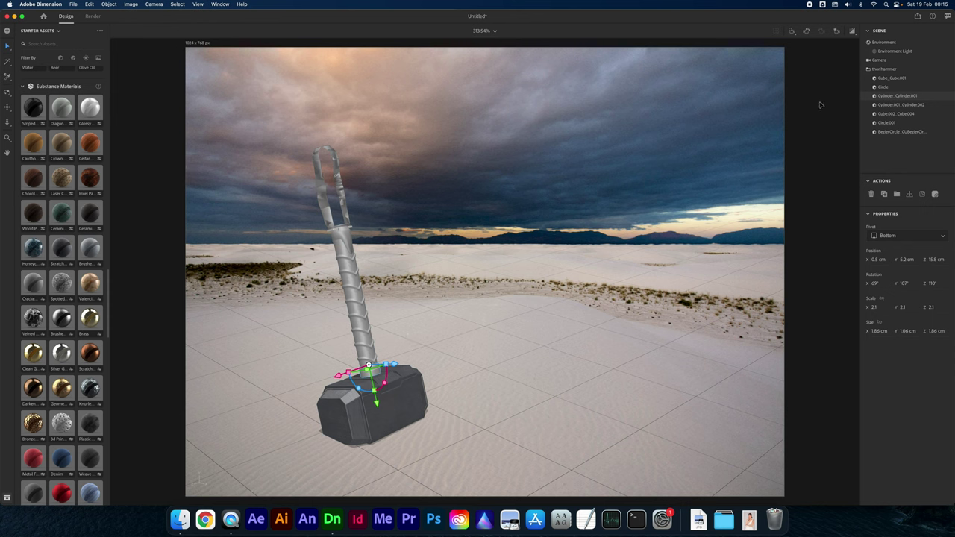
left_click(90, 215)
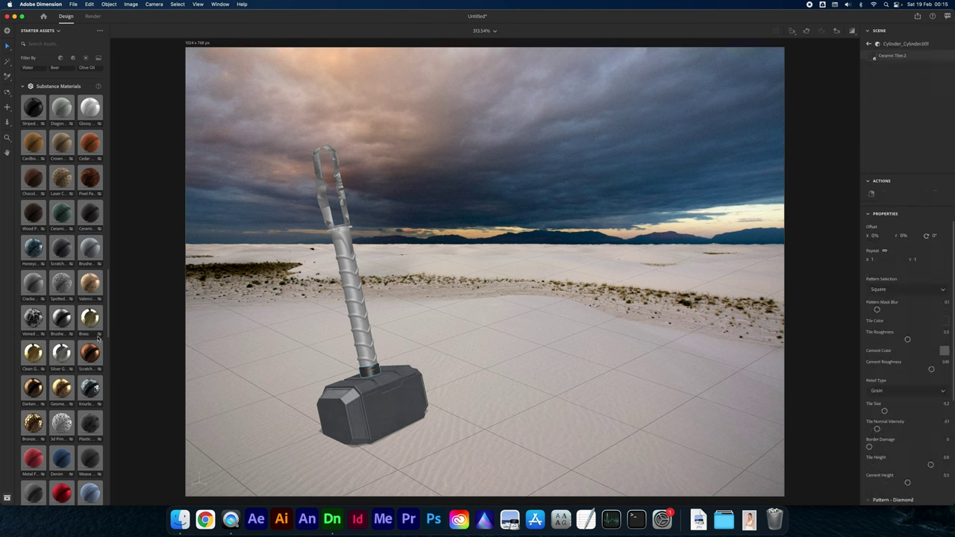
scroll(64, 345, "down", 3)
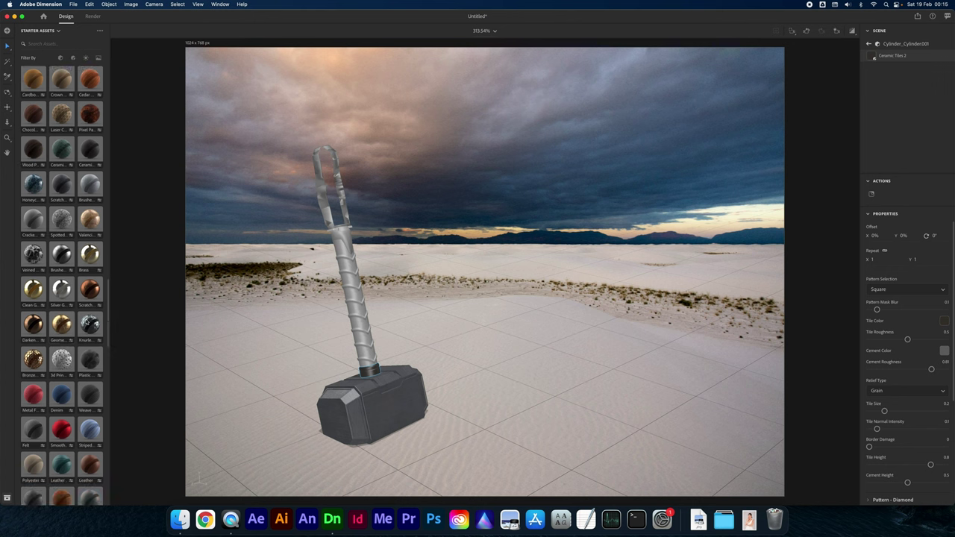
scroll(89, 299, "down", 4)
left_click(88, 202)
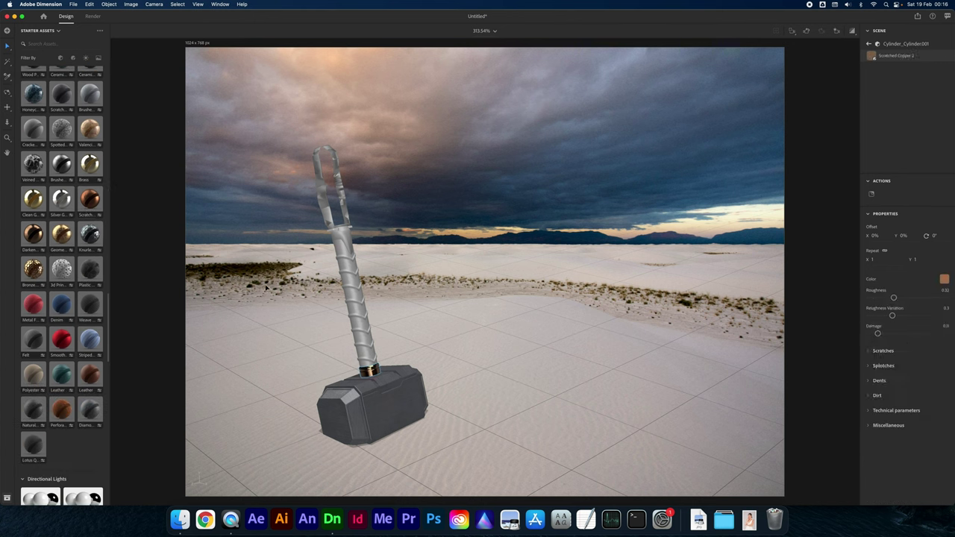
Try Scratched Copper and Plastic Hexagonal Cube on the handle (Cylinder.001_Cylinder.002), and apply Weave Fabric to it
left_click(869, 44)
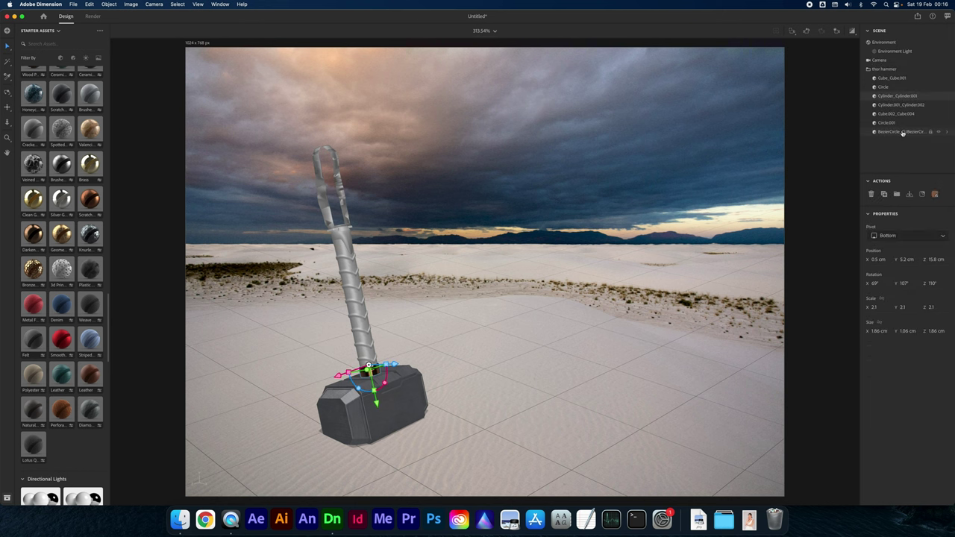
left_click(888, 105)
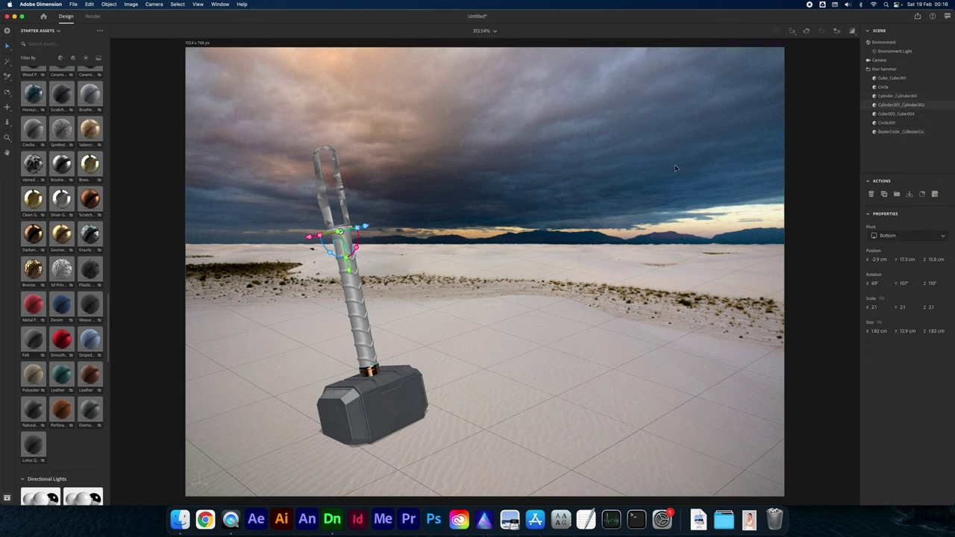
left_click(97, 200)
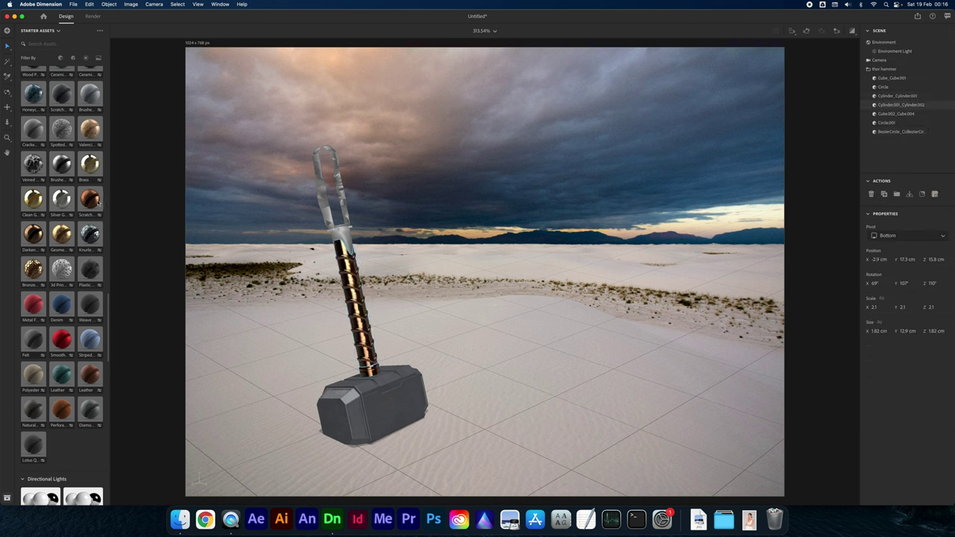
scroll(87, 306, "up", 2)
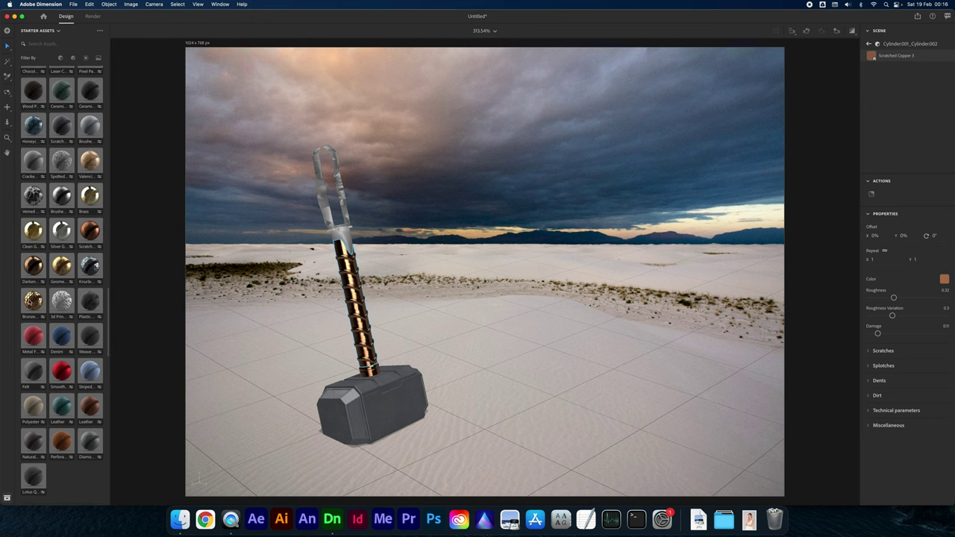
left_click(87, 303)
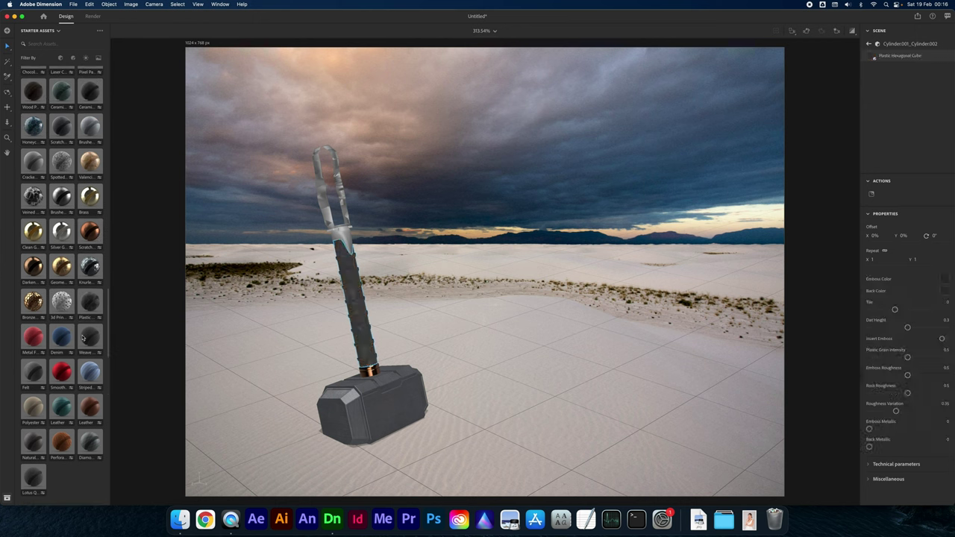
left_click(87, 337)
scroll(75, 338, "down", 1)
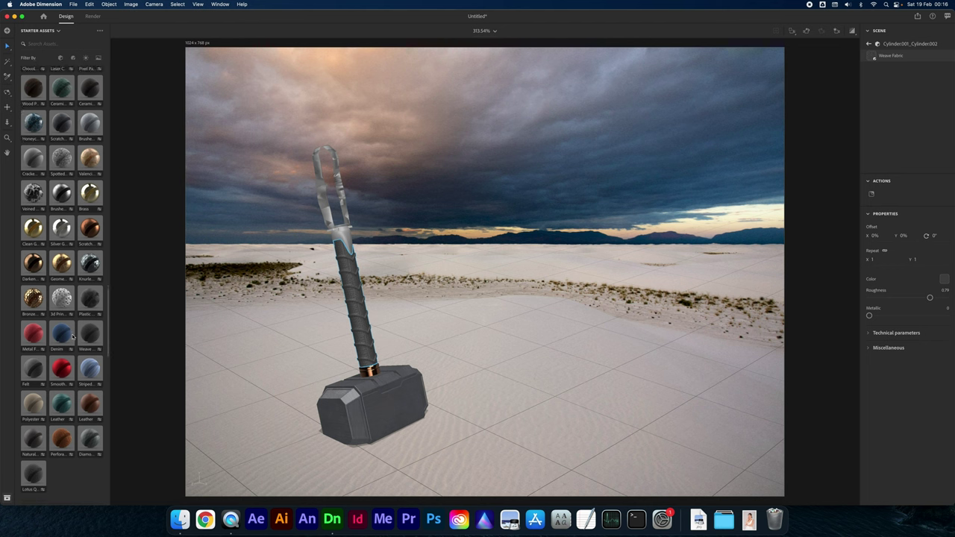
Try the Felt and Lotus Quilt Suede materials on the handle
left_click(34, 356)
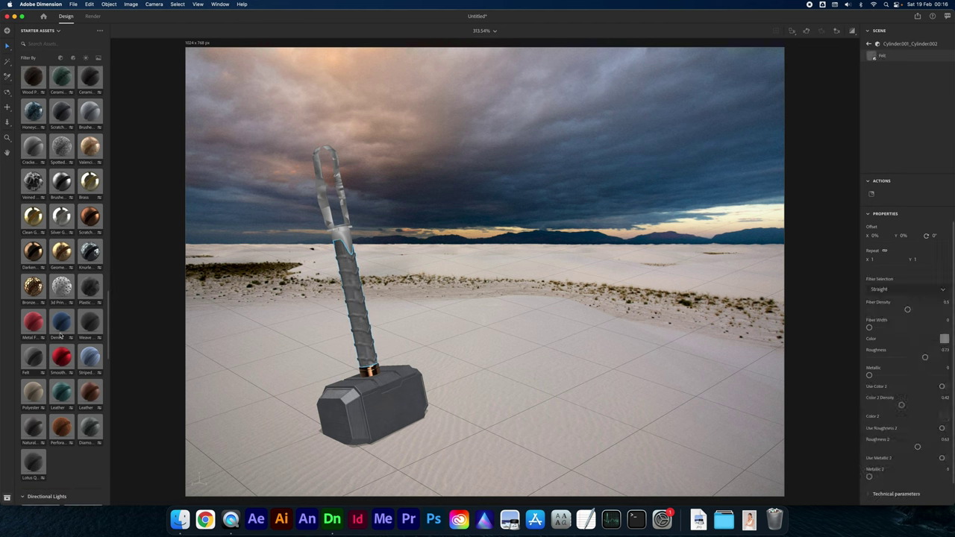
scroll(45, 343, "down", 8)
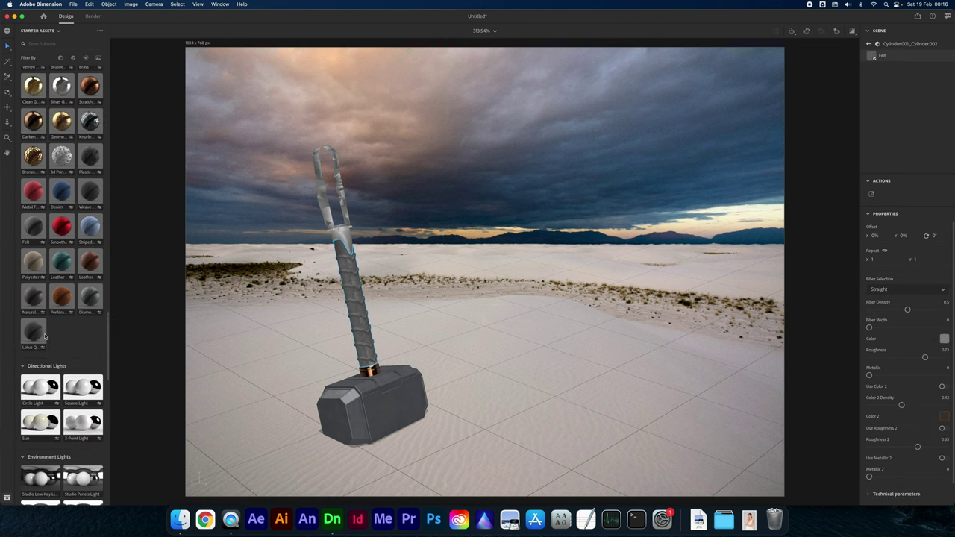
left_click(39, 335)
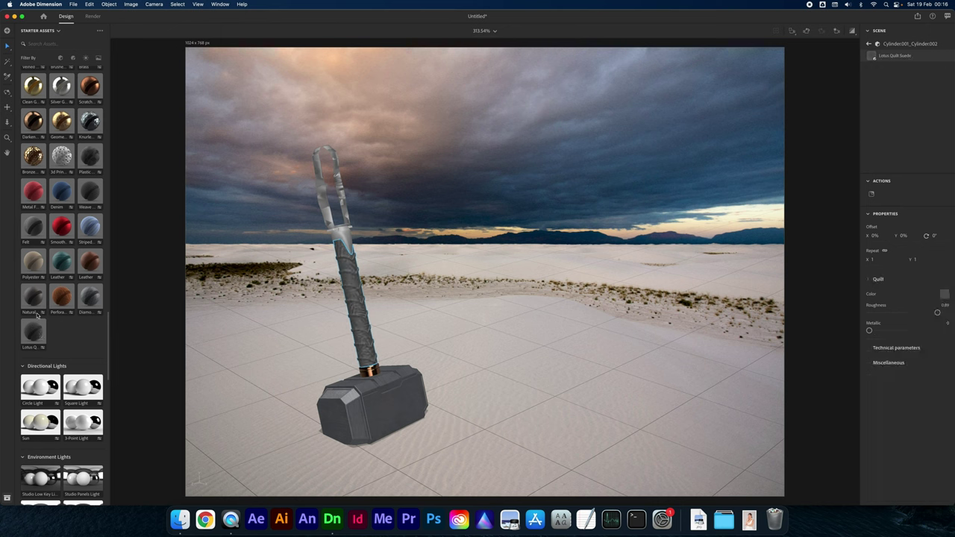
left_click(37, 302)
scroll(36, 302, "up", 8)
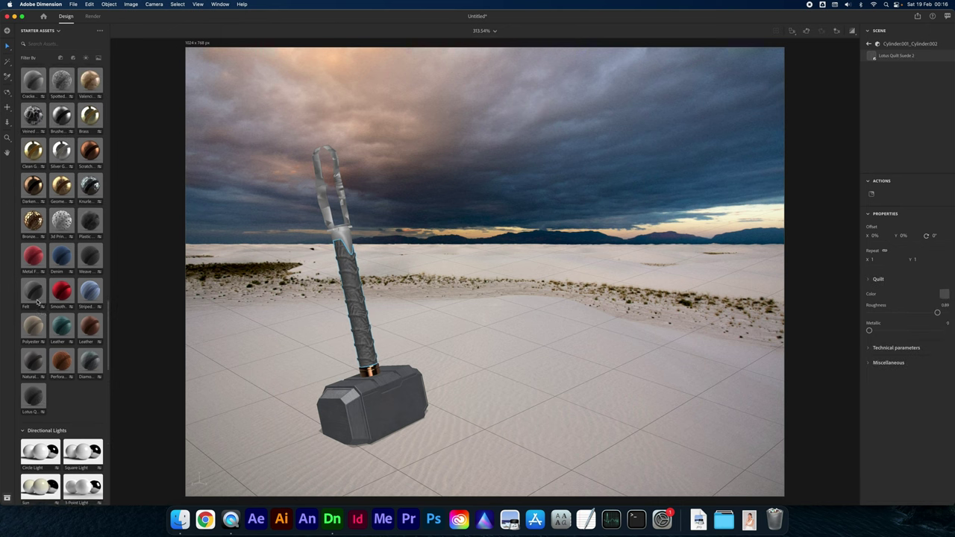
Compare Brushed Aluminum, Plastic Hexagonal Cube and Knurled Aluminum on the handle, and return it to Weave Fabric
left_click(60, 185)
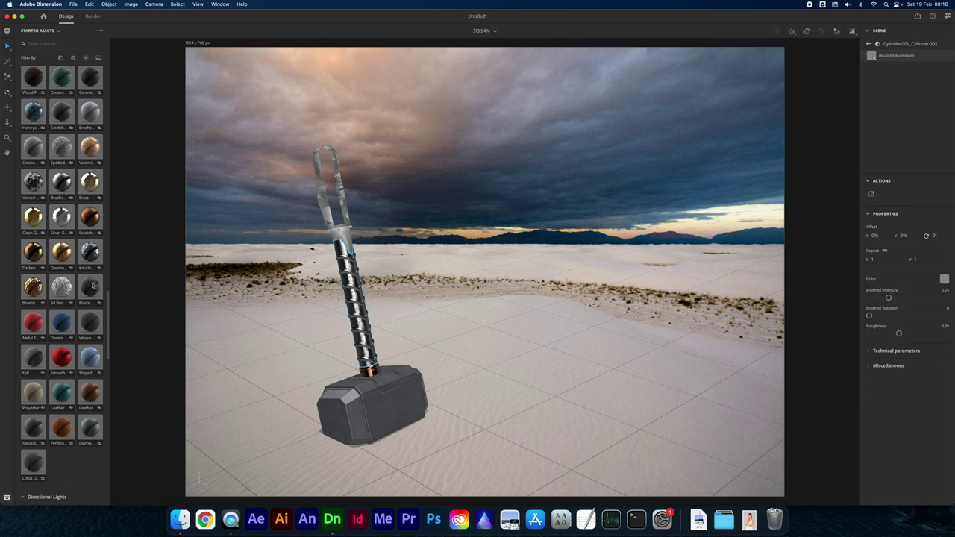
left_click(91, 286)
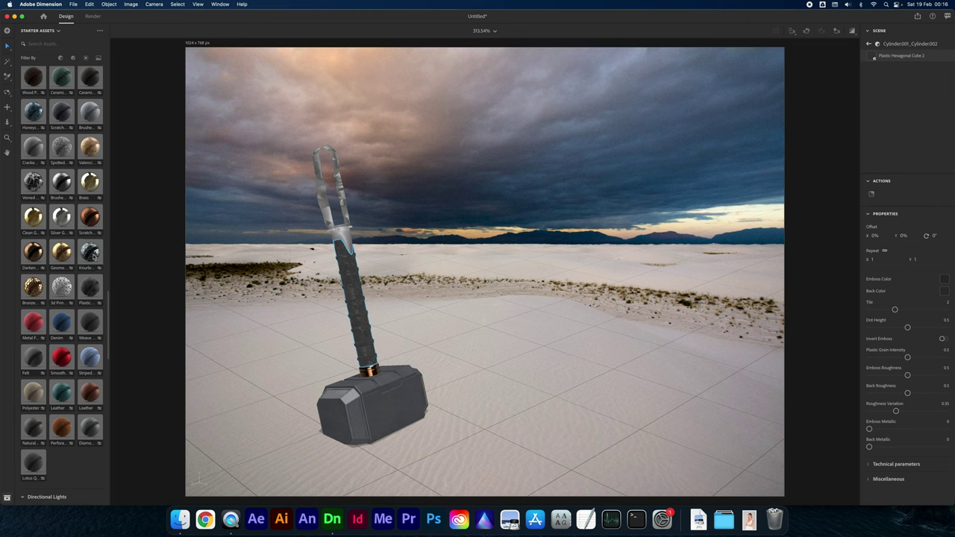
left_click(91, 252)
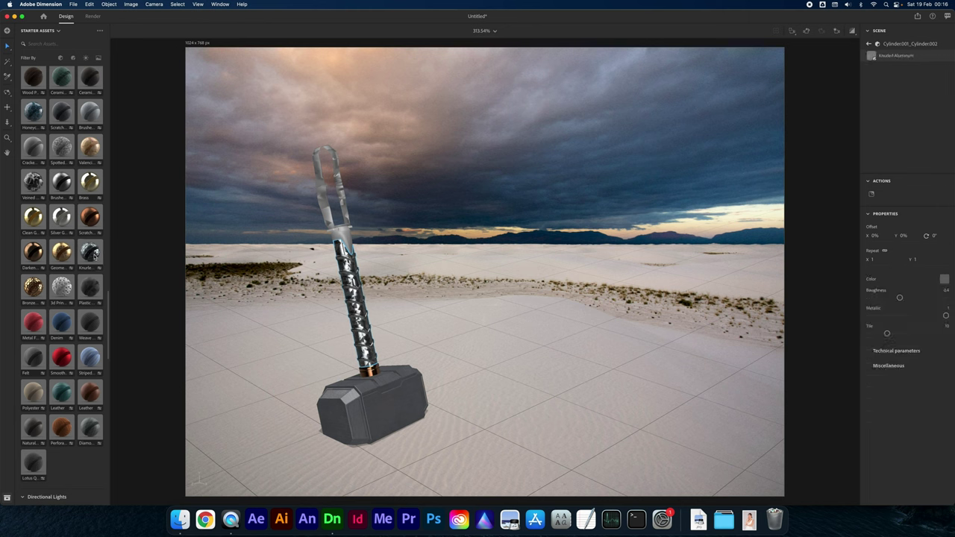
left_click(90, 328)
scroll(76, 346, "up", 2)
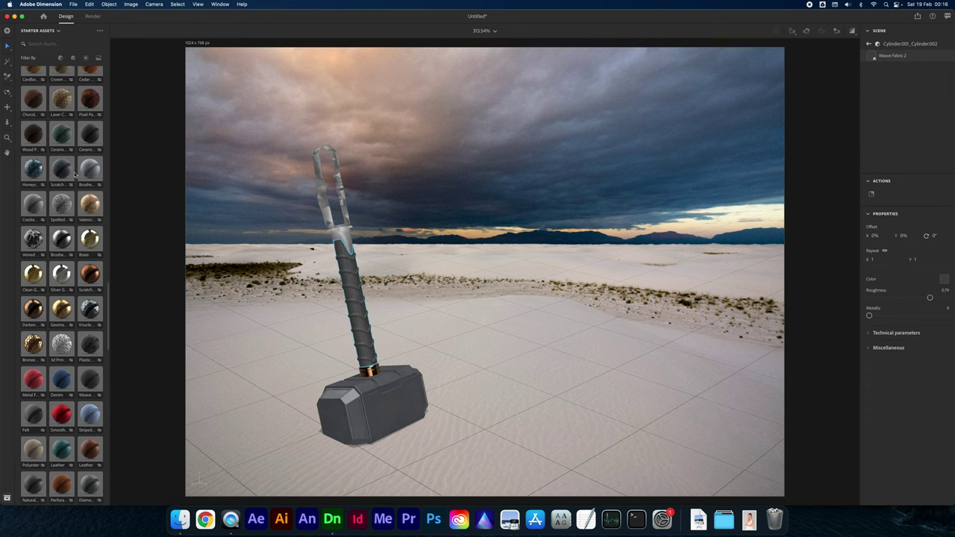
Try Scratched Concrete, Ceramic Tiles and Striped Glossy Paper on the handle
left_click(61, 169)
scroll(93, 181, "up", 2)
left_click(91, 188)
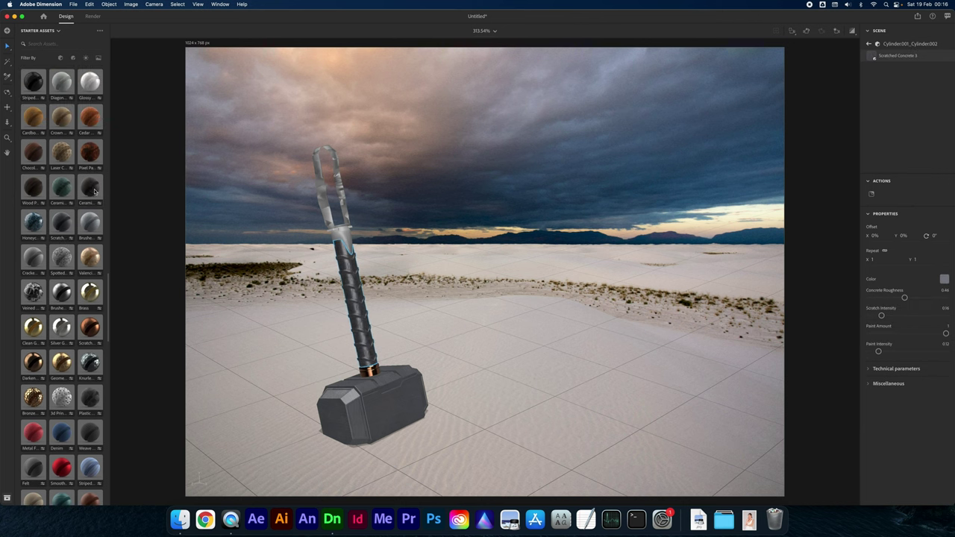
scroll(62, 174, "up", 3)
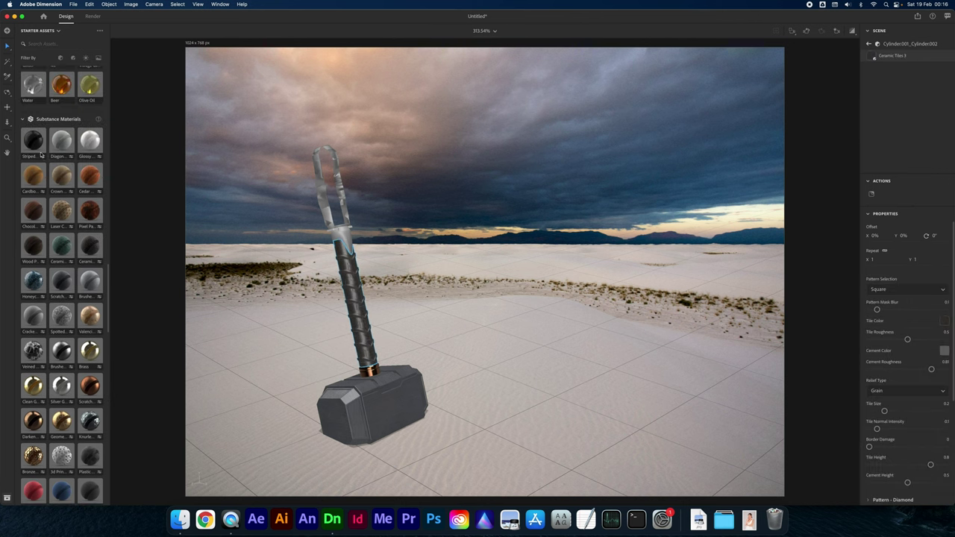
scroll(75, 213, "up", 7)
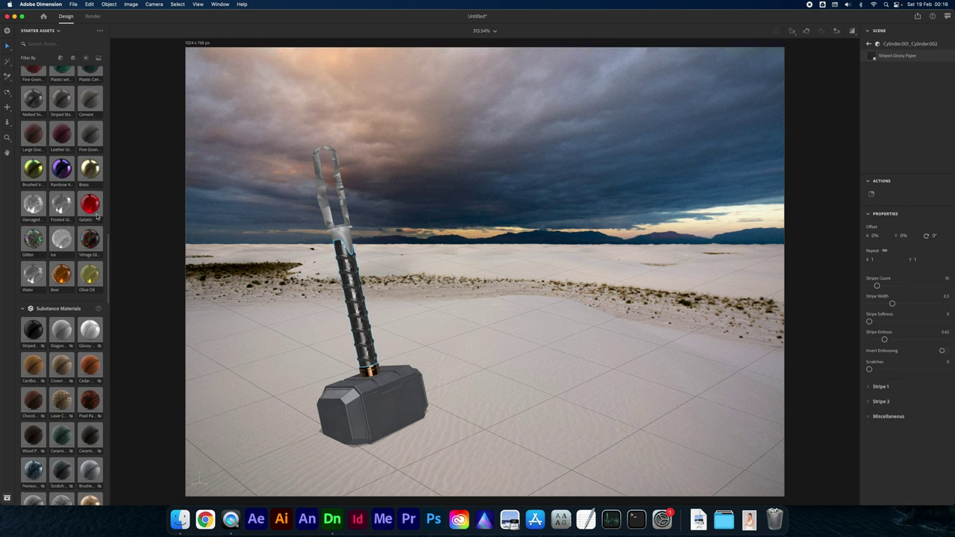
Try the standard Metal material, Brushed Aluminum and Veined Marble on the handle
key("super+z")
scroll(83, 246, "up", 2)
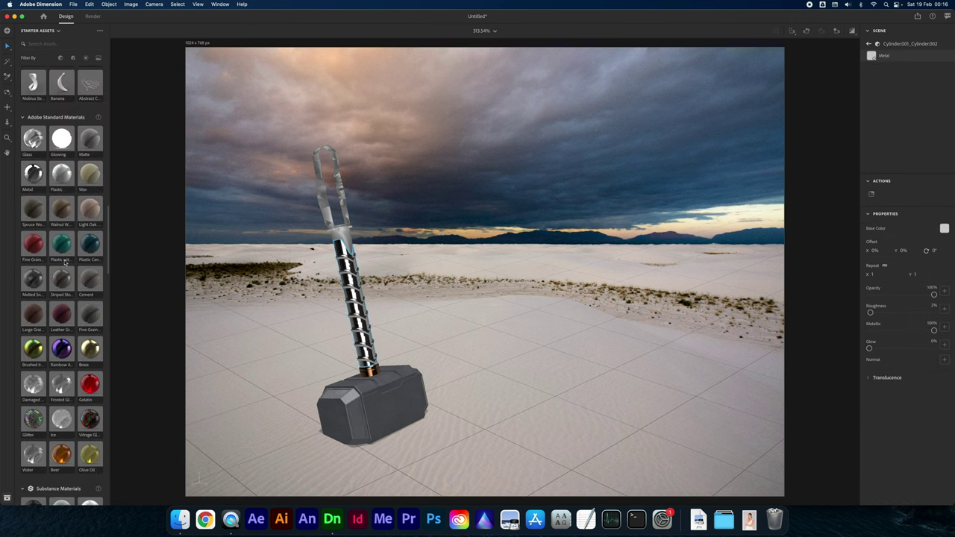
scroll(78, 326, "down", 6)
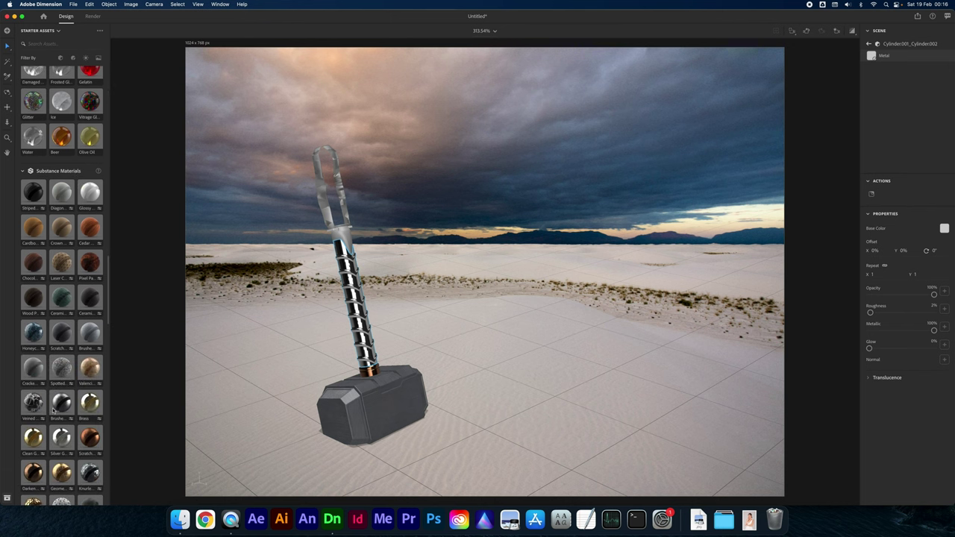
left_click(57, 407)
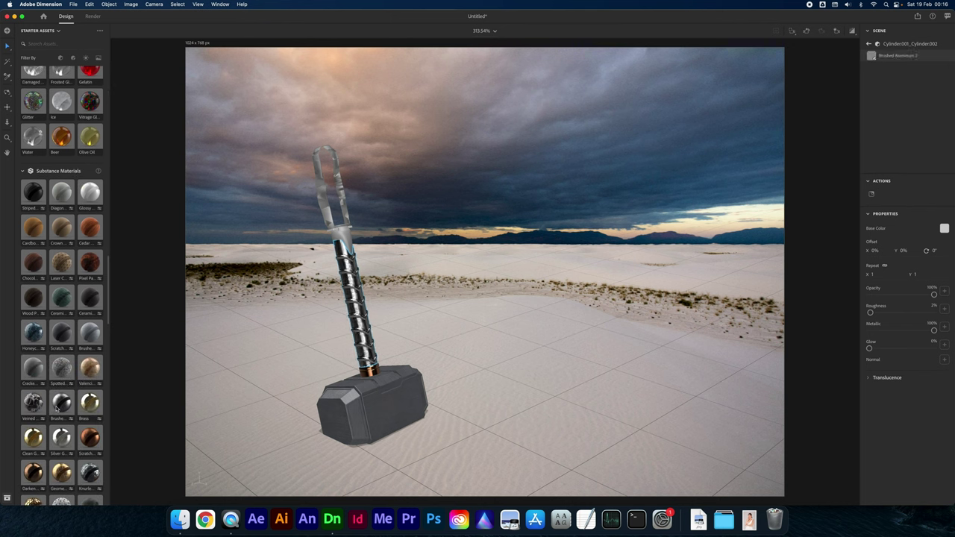
left_click(33, 402)
scroll(60, 336, "down", 3)
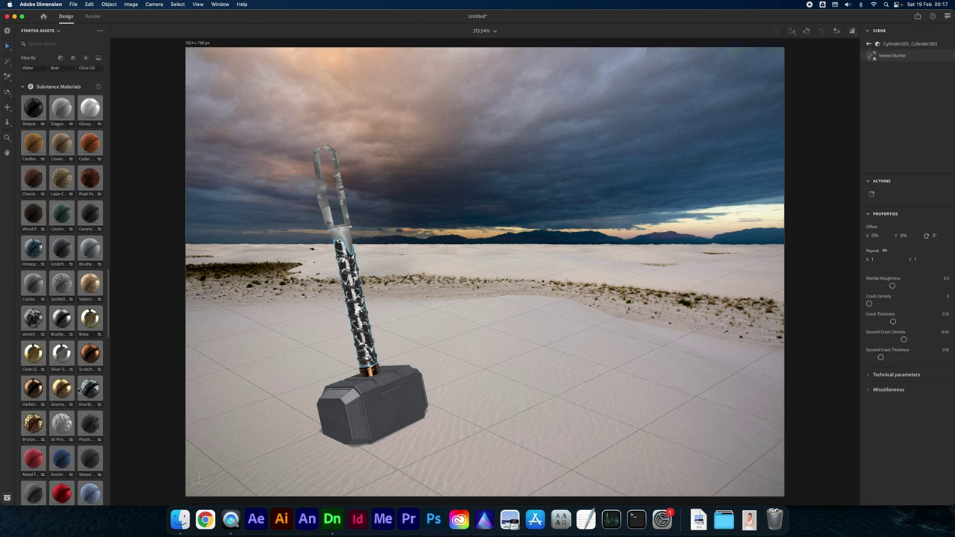
Try Plastic Hexagonal Cube once more on the handle and settle on Weave Fabric
left_click(78, 388)
scroll(75, 377, "down", 3)
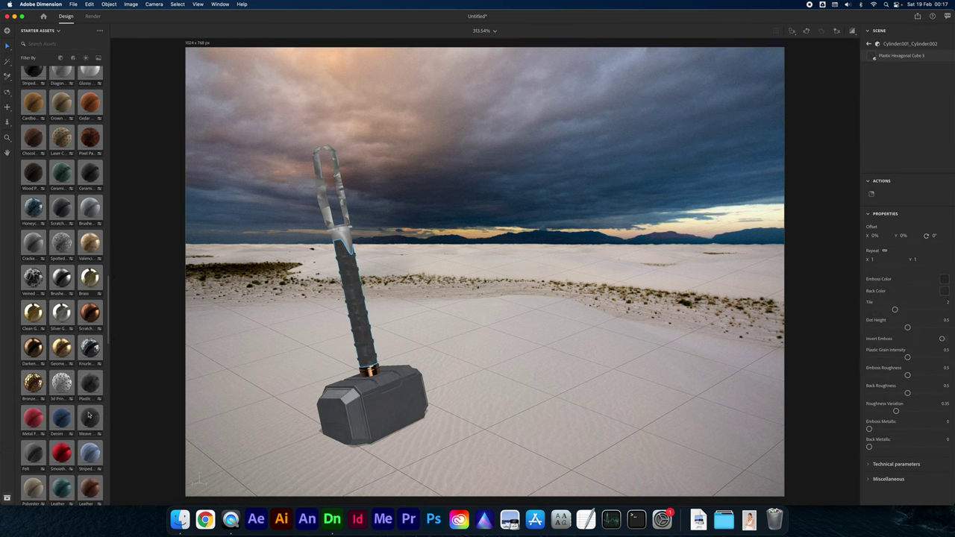
left_click(88, 415)
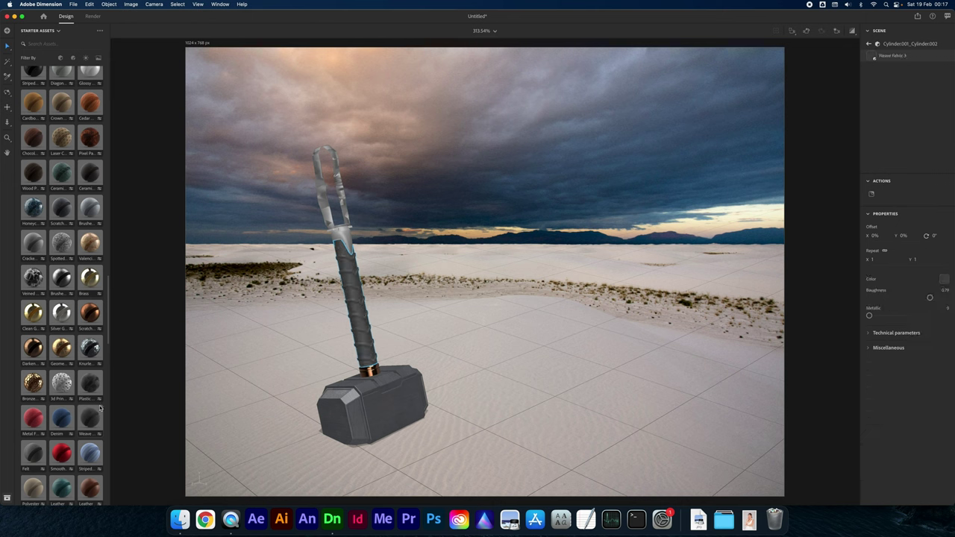
Try Felt, Natural Worn Leather and Plastic Hexagonal Cube on the handle, returning to Weave Fabric after each
scroll(83, 424, "down", 1)
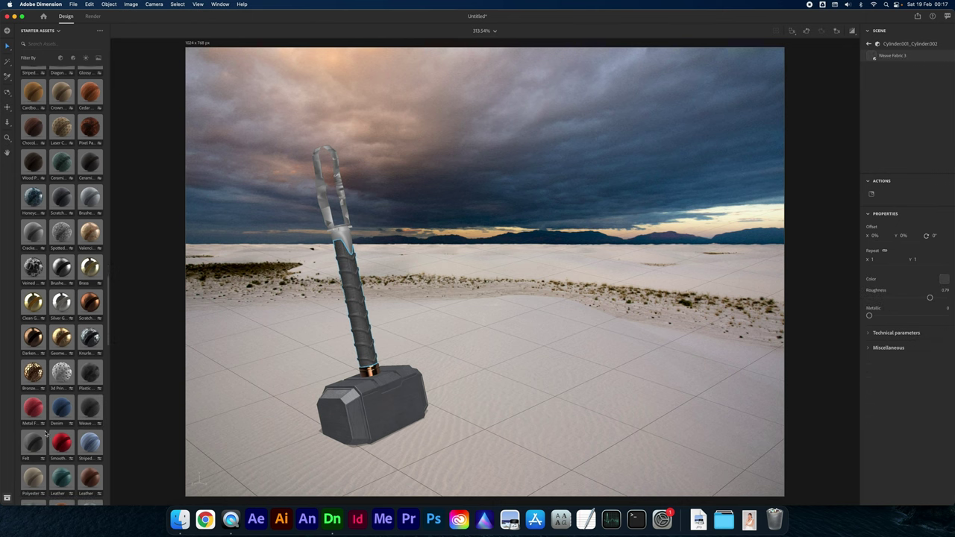
left_click(34, 442)
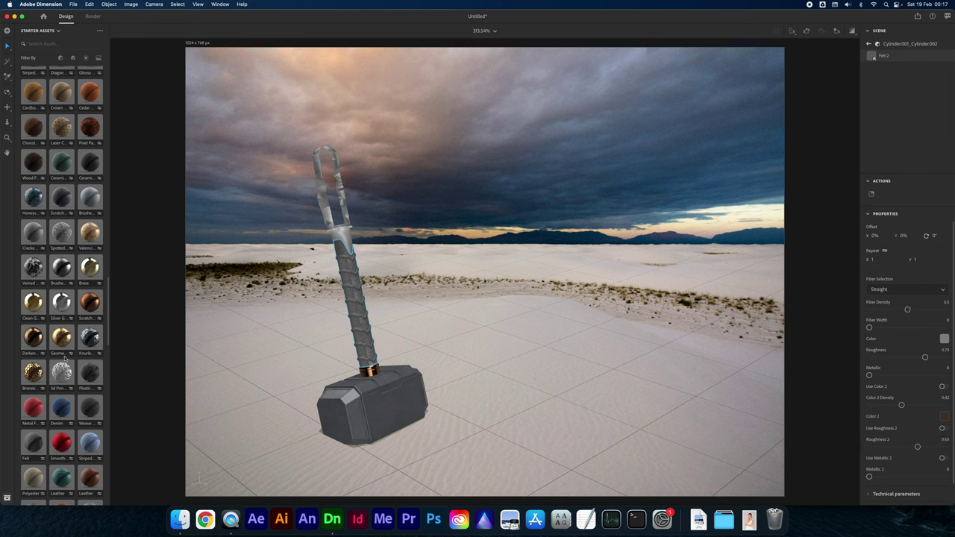
scroll(52, 373, "down", 8)
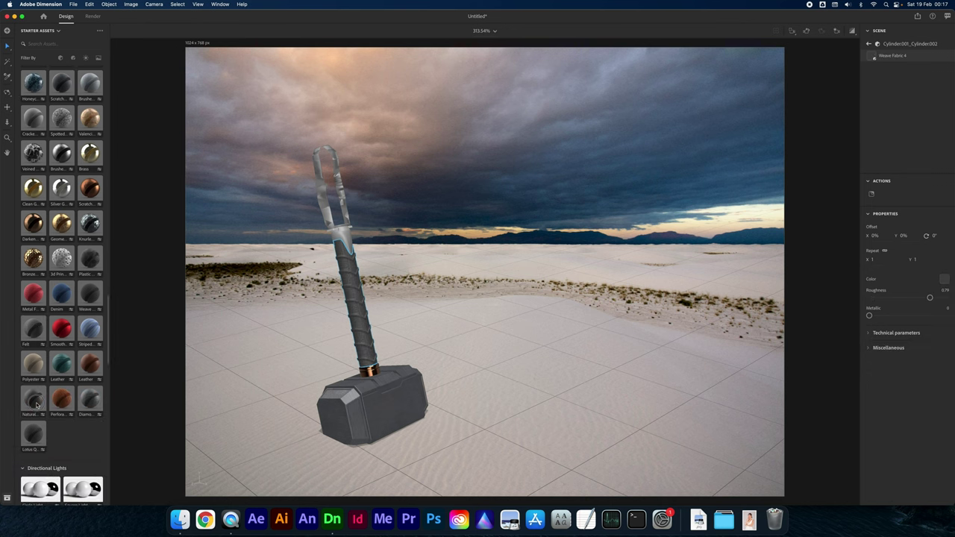
left_click(36, 405)
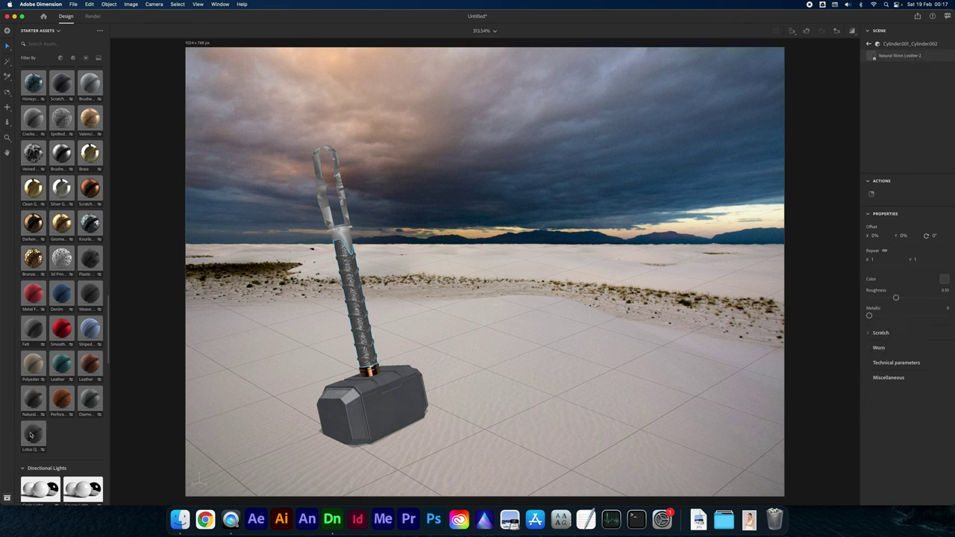
left_click(86, 294)
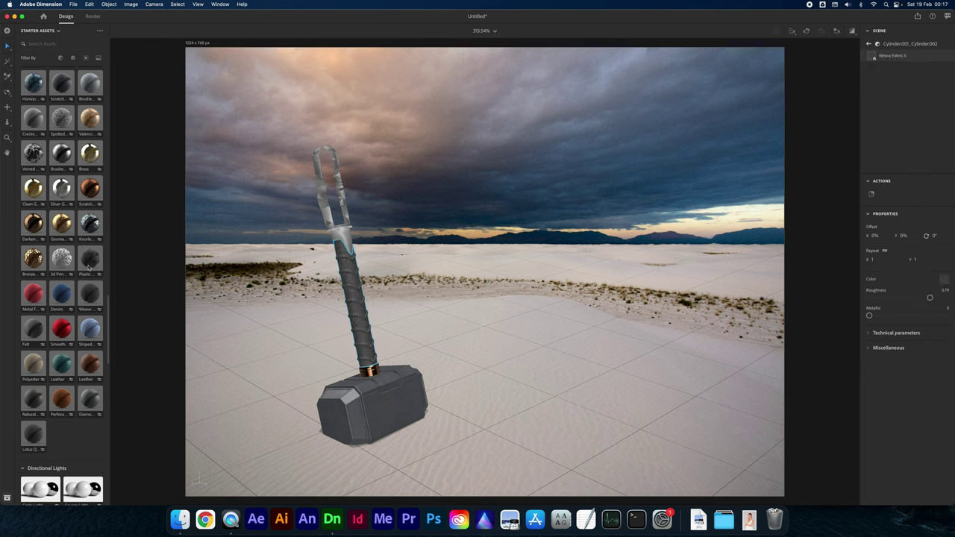
left_click(89, 266)
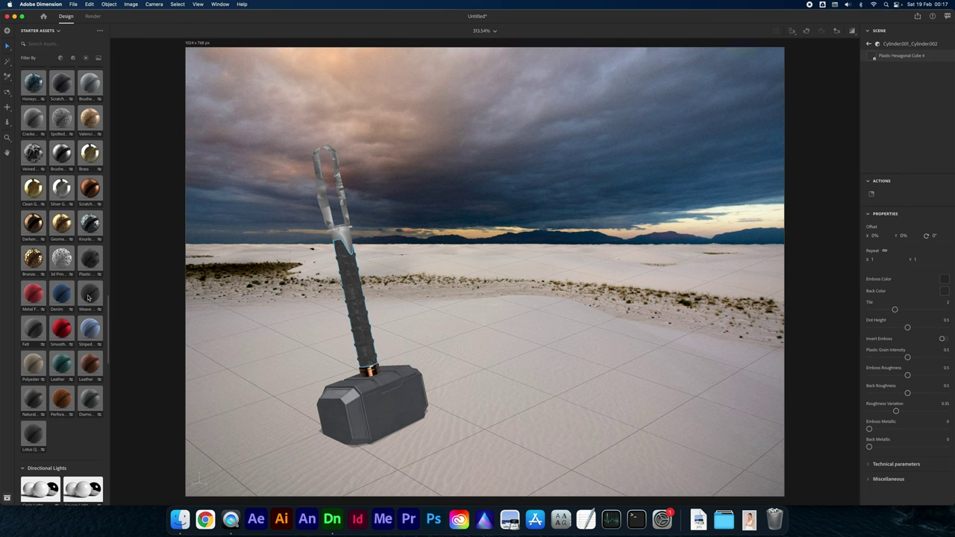
left_click(89, 297)
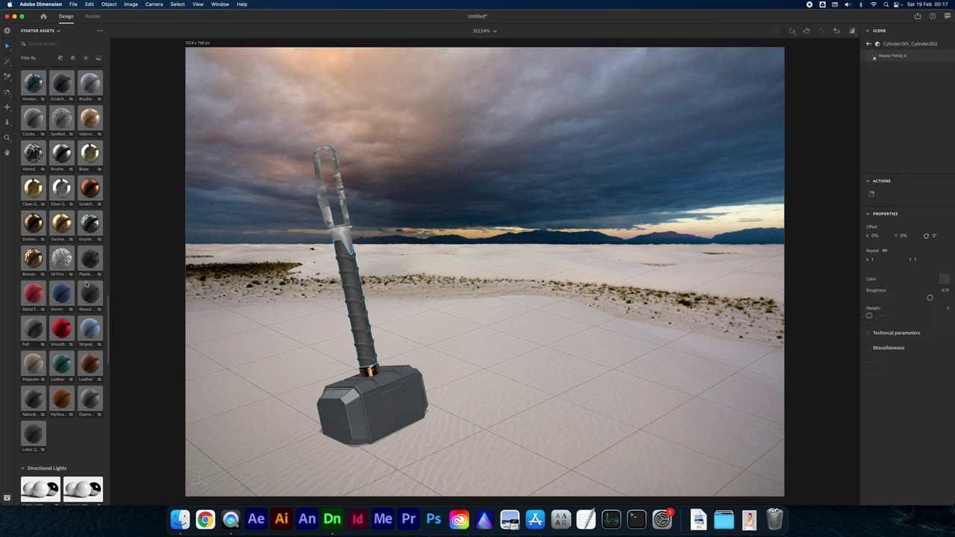
Try Ceramic Tiles on the handle and settle on Striped Glossy Paper
scroll(89, 263, "up", 2)
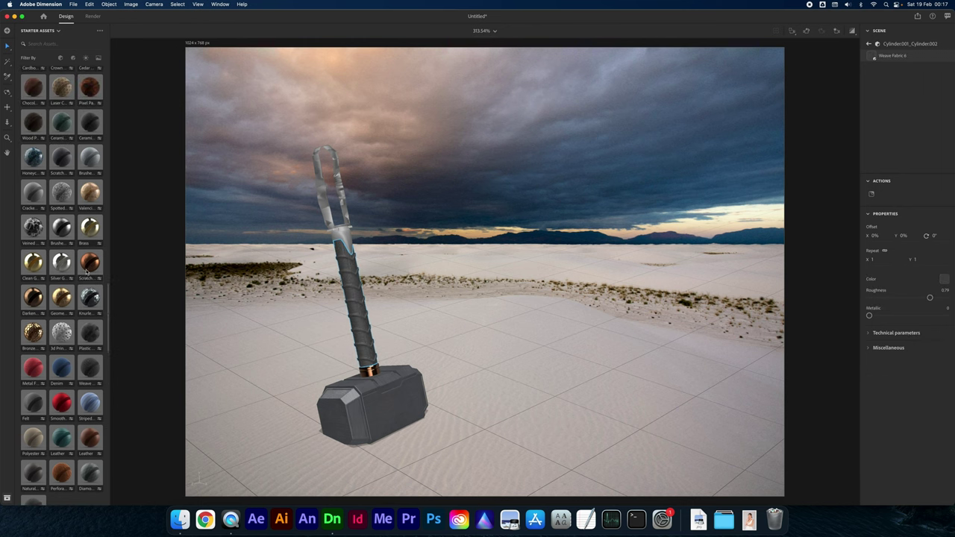
scroll(91, 269, "up", 3)
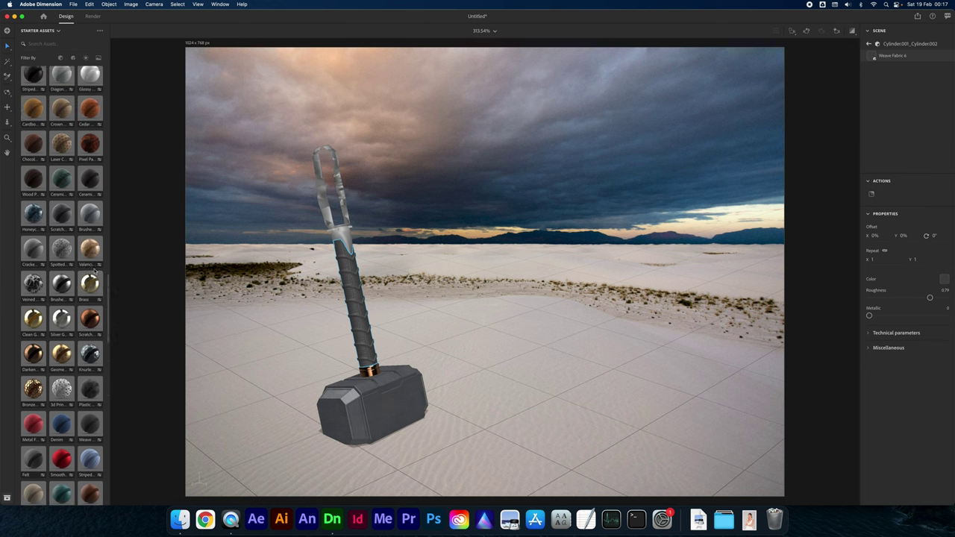
left_click(62, 241)
scroll(66, 246, "up", 1)
scroll(83, 239, "down", 1)
left_click(62, 234)
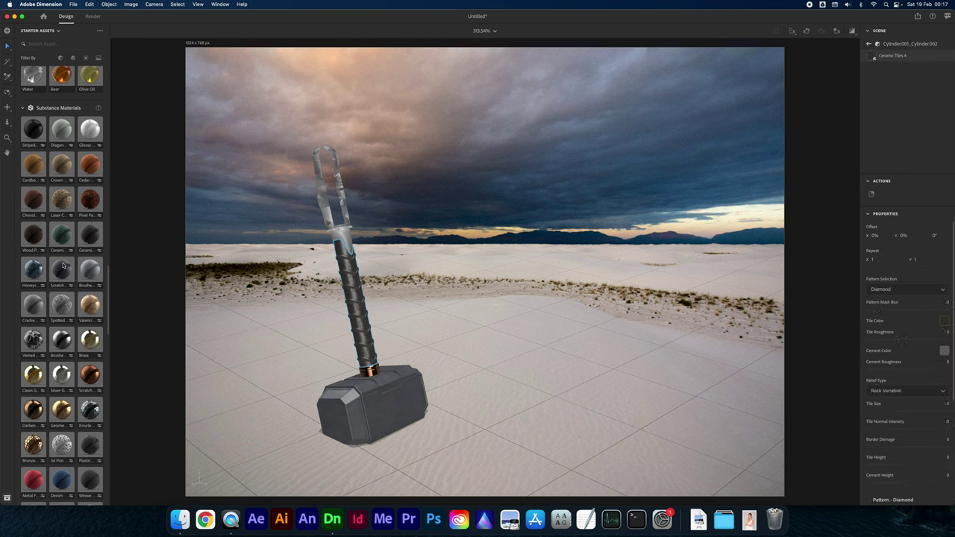
scroll(52, 224, "up", 2)
left_click(31, 179)
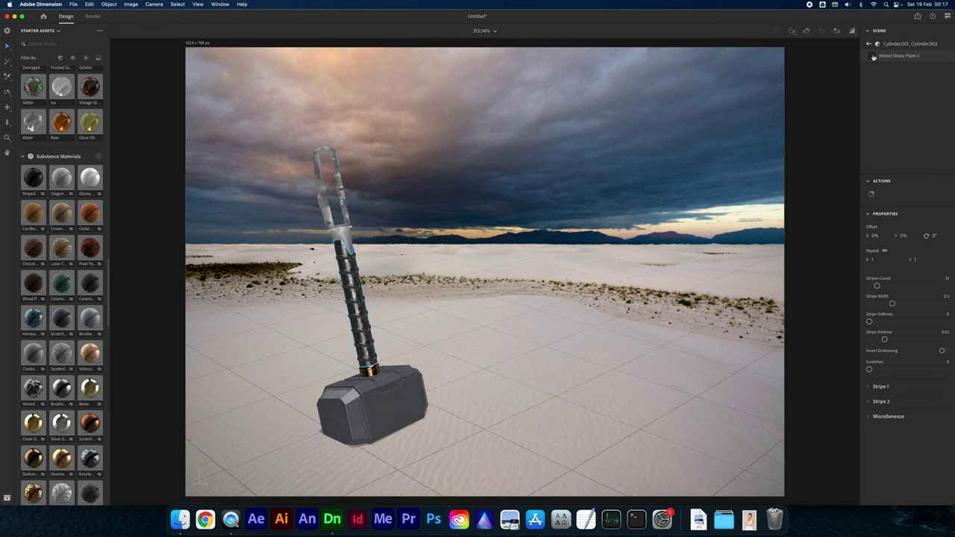
Apply Scratched Copper to the Cube.002_Cube.004 part and the Circle.001 cap at the handle's upper end
left_click(869, 44)
left_click(888, 114)
scroll(89, 297, "down", 5)
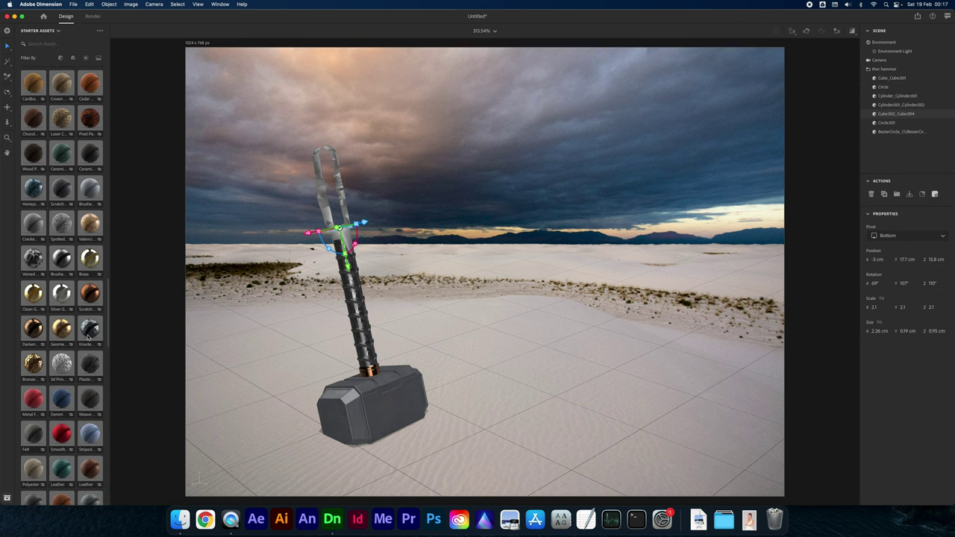
left_click(89, 285)
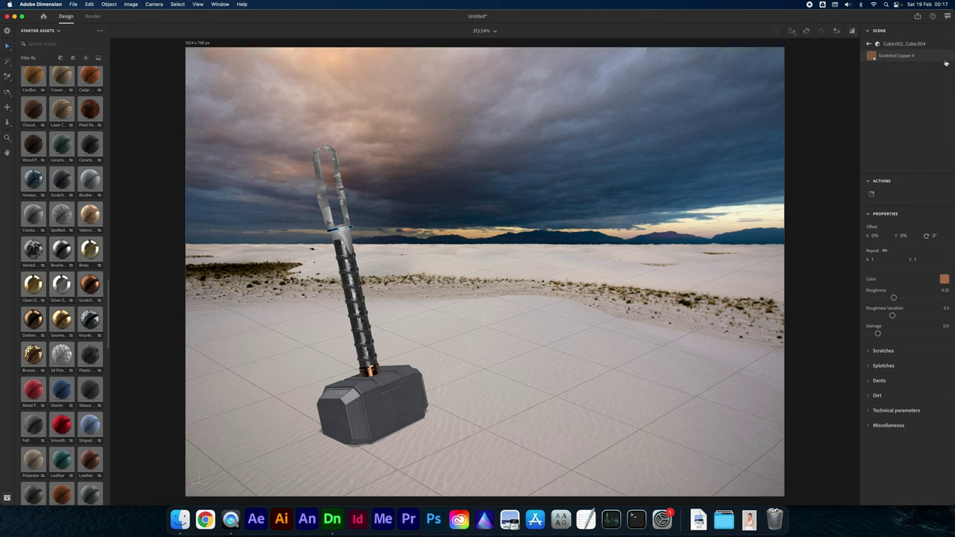
left_click(870, 44)
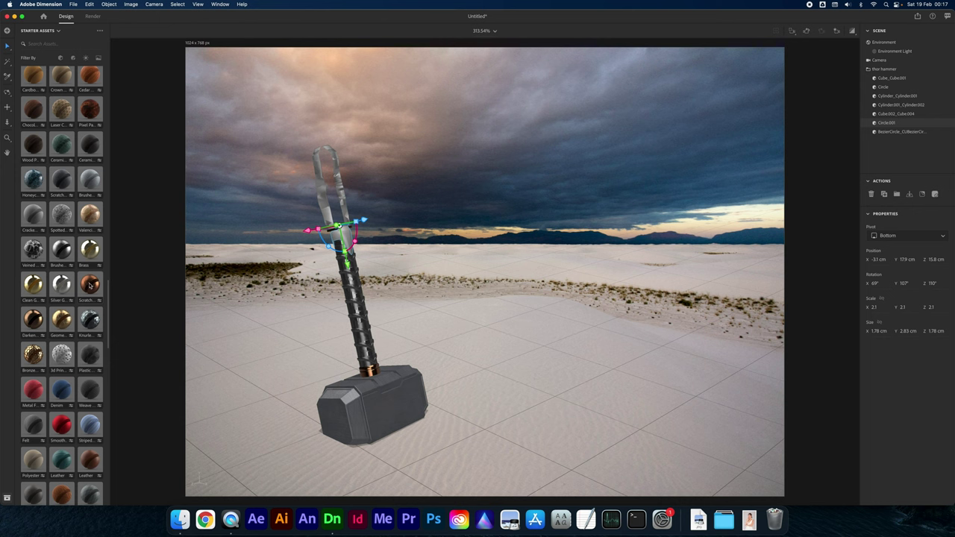
left_click_drag(89, 284, 349, 237)
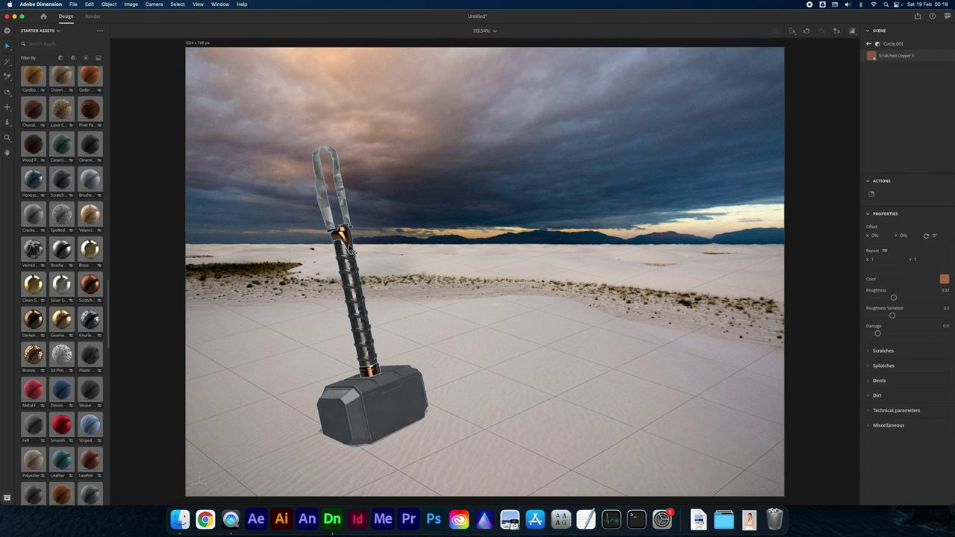
Try Metal Flakes Filled Plastic on the BezierCircle strap and settle on red Smooth Silk
left_click(869, 44)
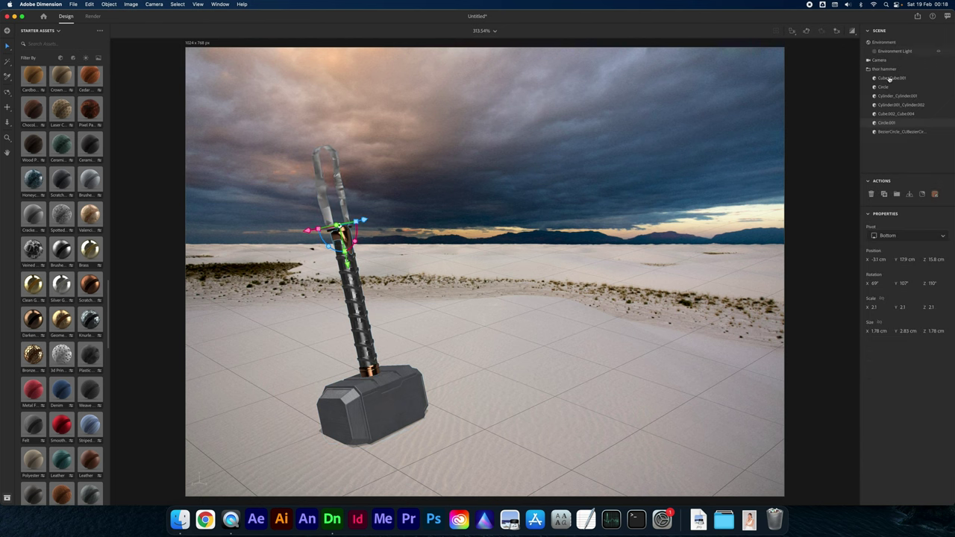
left_click(895, 131)
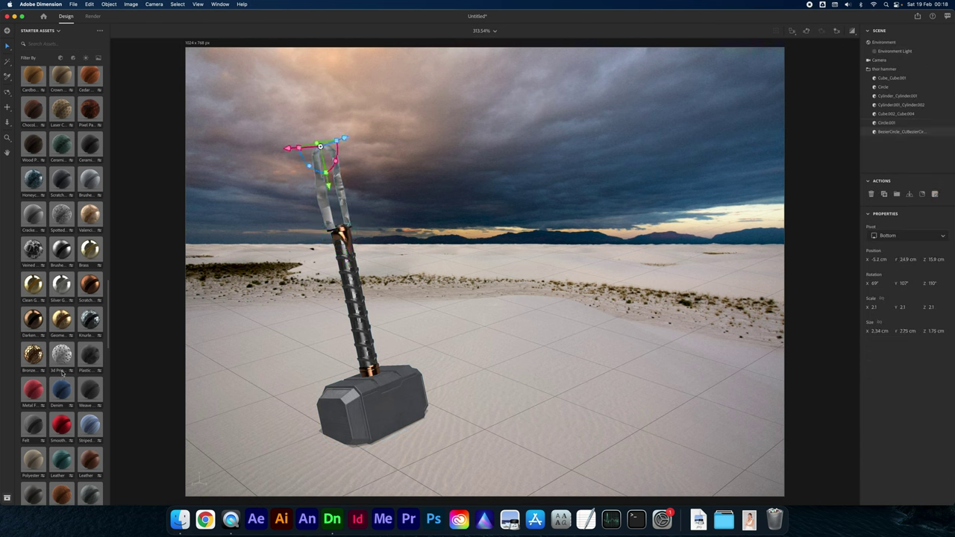
left_click(34, 388)
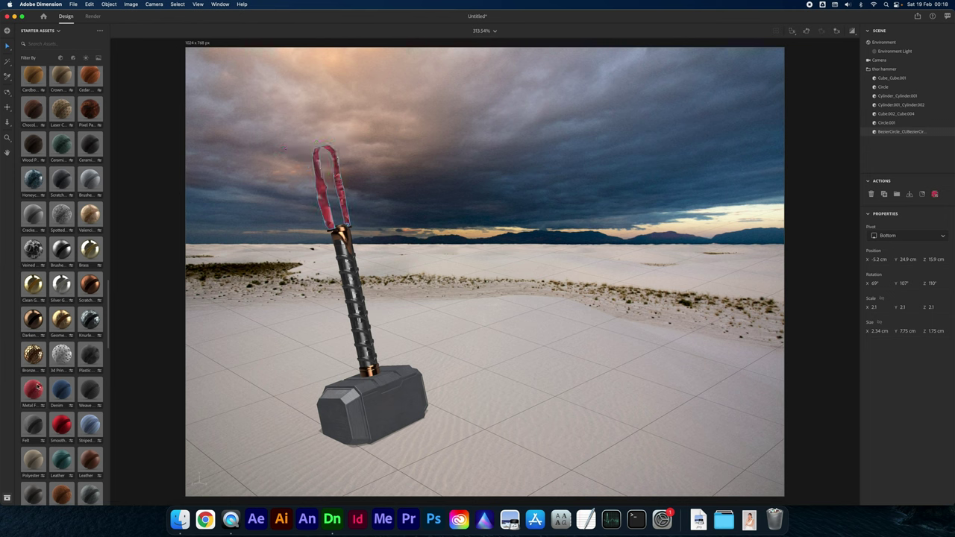
scroll(49, 339, "down", 2)
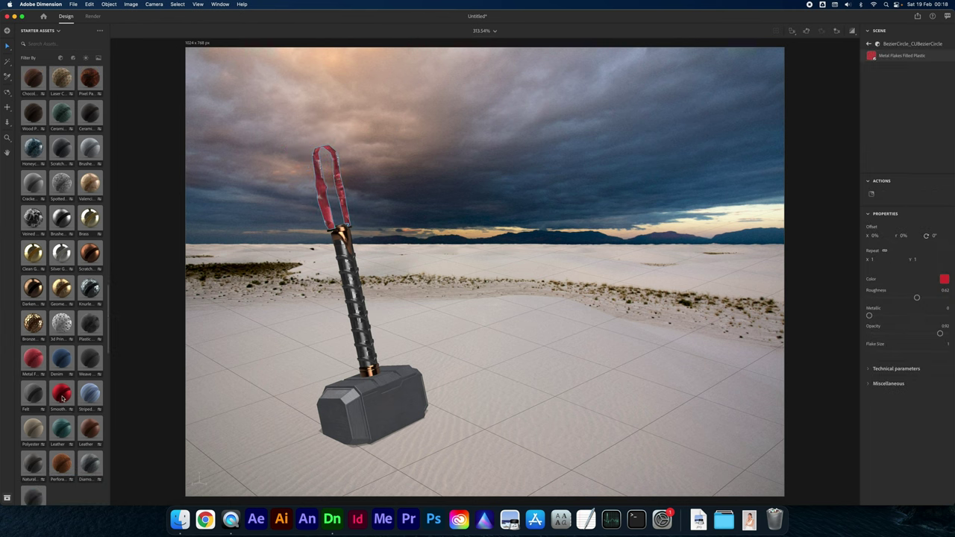
left_click(63, 391)
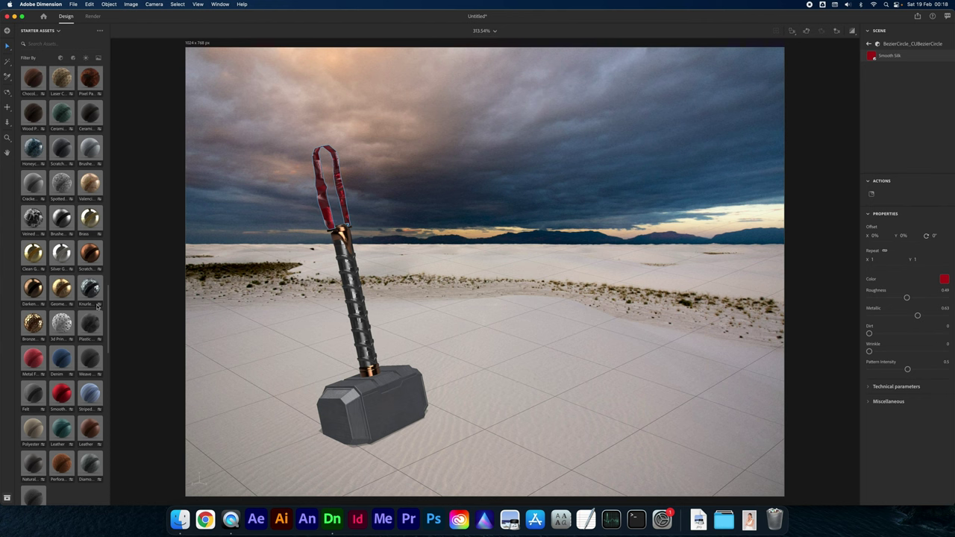
scroll(72, 405, "down", 3)
left_click(153, 275)
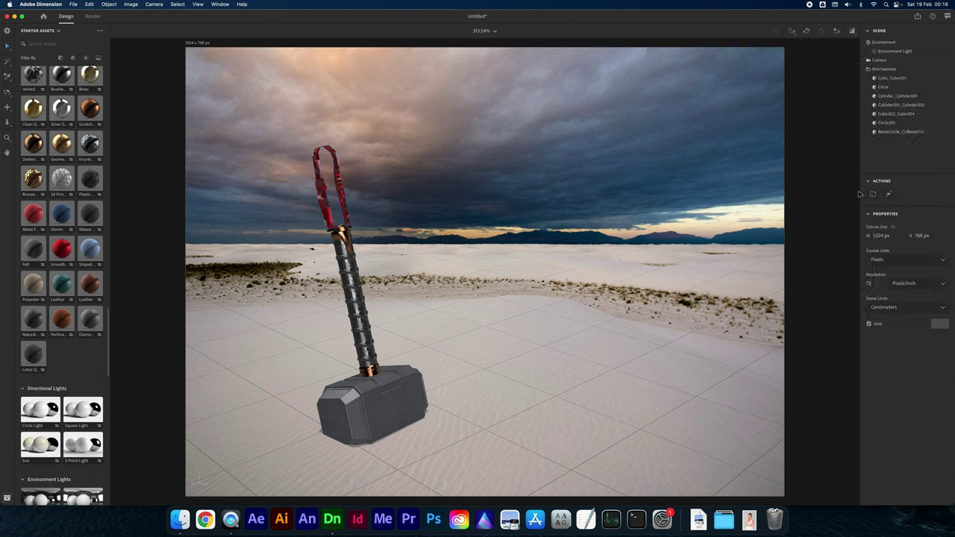
Raise the Environment Light's intensity to about 111% and set its rotation to about 166°
key("ctrl+z")
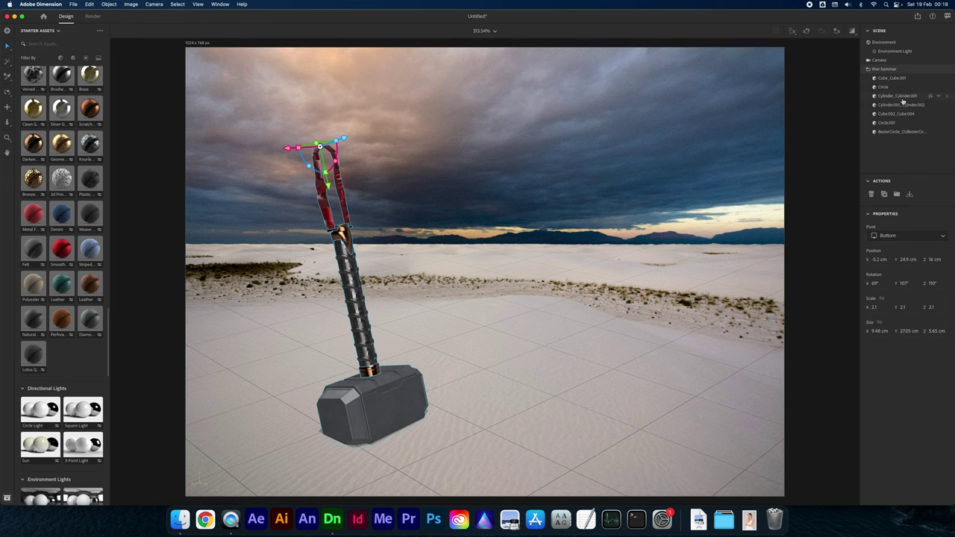
left_click(887, 53)
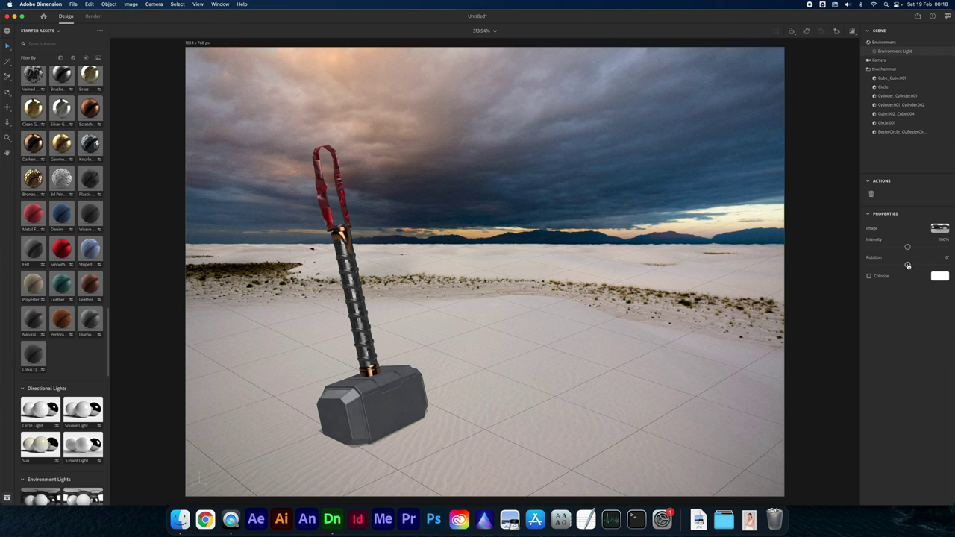
left_click_drag(909, 250, 841, 253)
left_click_drag(869, 250, 910, 249)
mouse_move(912, 266)
left_mouse_down()
mouse_move(935, 268)
mouse_move(892, 266)
mouse_move(904, 268)
left_mouse_up()
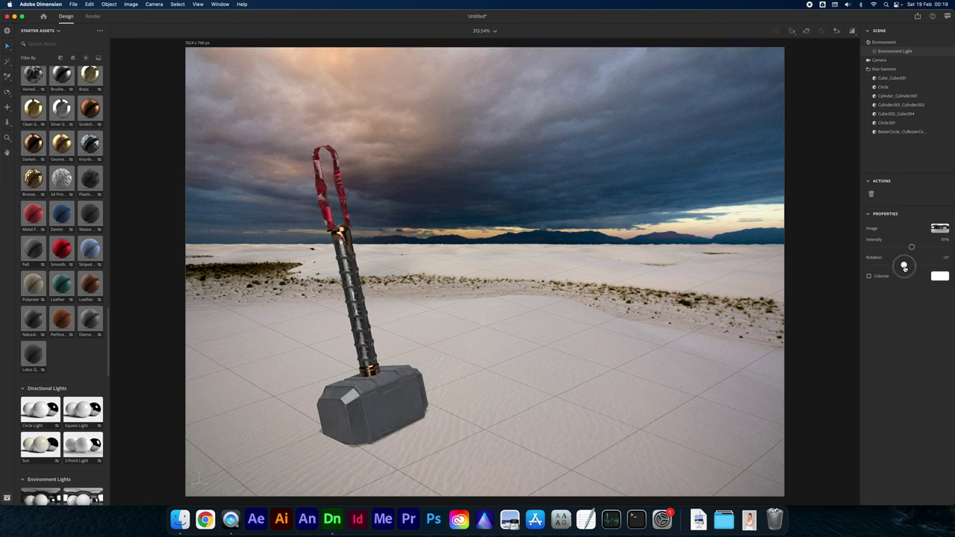
left_click_drag(900, 269, 943, 266)
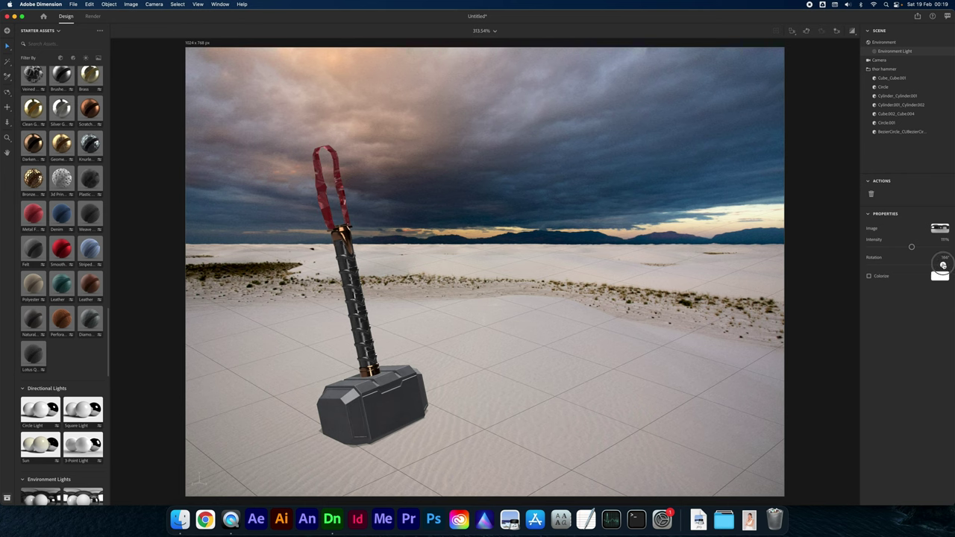
left_click(926, 156)
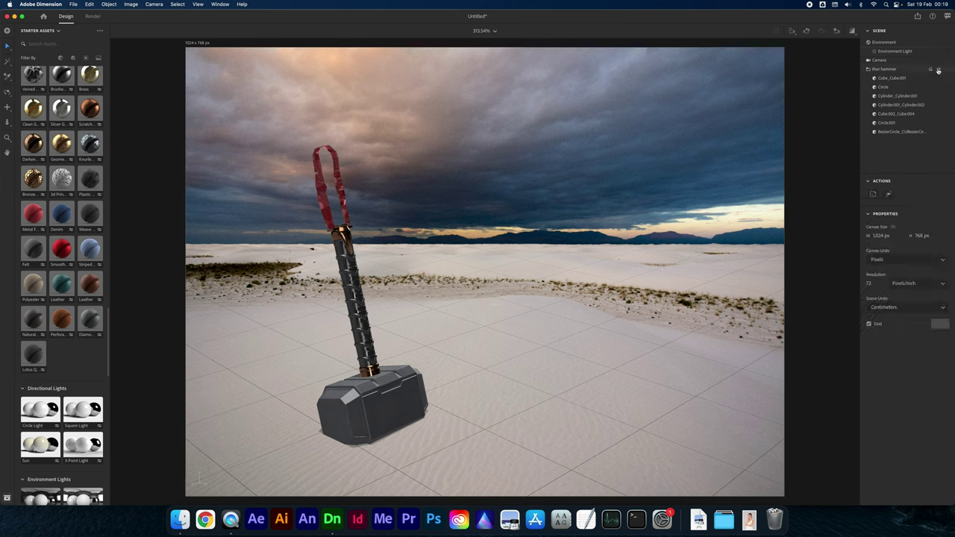
Select the whole Thor hammer, reposition it over the sand and rotate it to X 90°, Y -74°, Z -90°
left_click(938, 69)
left_click(938, 69)
left_click(325, 394)
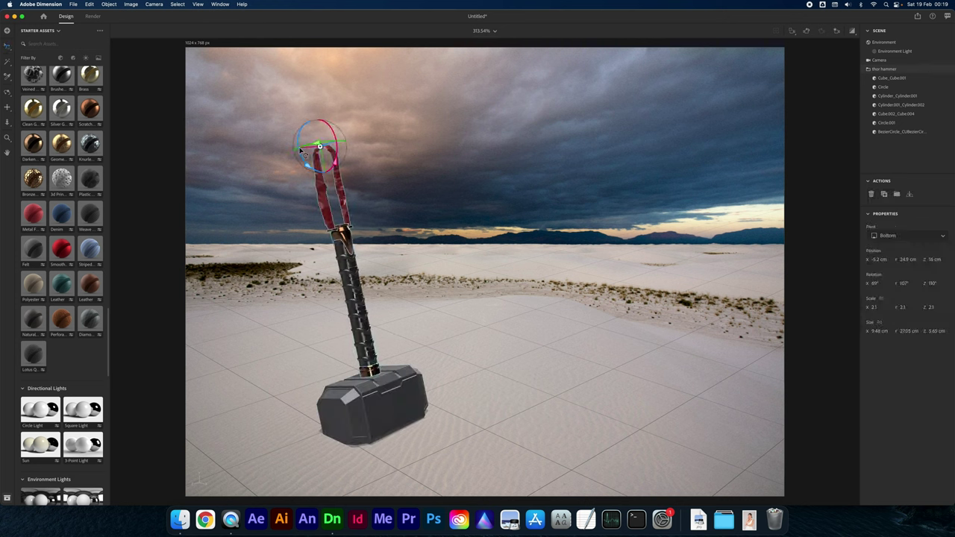
left_click_drag(323, 150, 329, 182)
key("r")
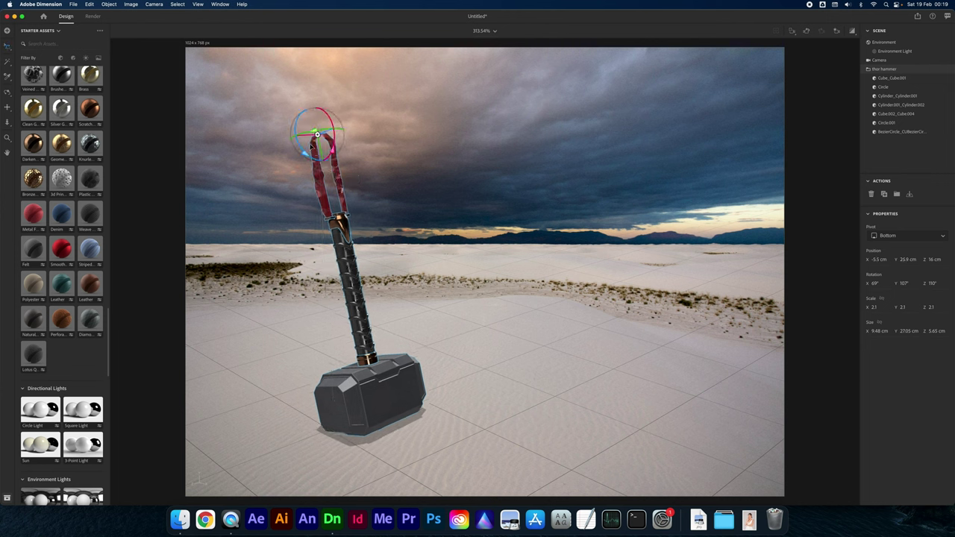
left_click_drag(317, 134, 332, 188)
key("m")
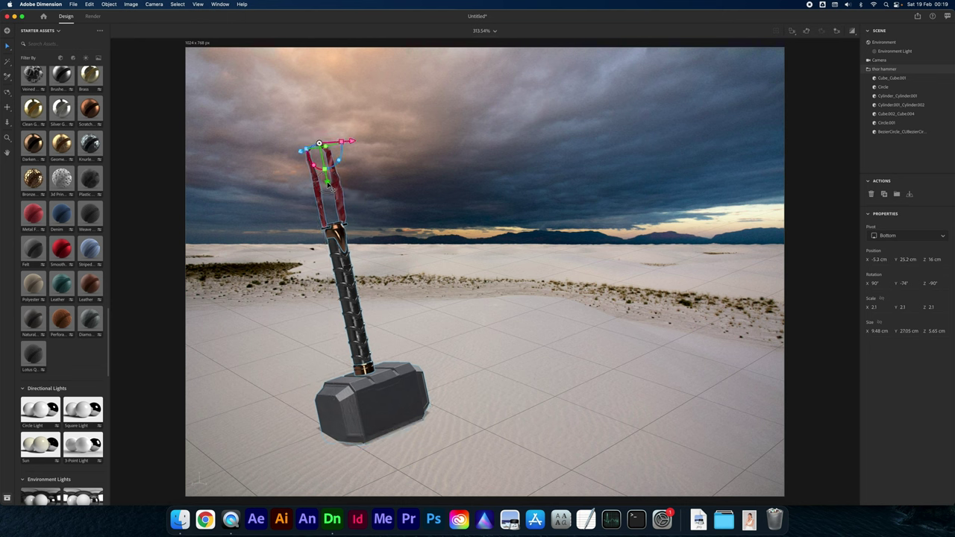
Rotate the hammer to X 101°, Y -76°, Z -65° and lower it toward the sand
key("r")
mouse_move(327, 132)
left_mouse_down()
mouse_move(349, 148)
mouse_move(325, 127)
mouse_move(333, 133)
mouse_move(317, 149)
mouse_move(324, 156)
mouse_move(312, 150)
mouse_move(334, 142)
left_mouse_up()
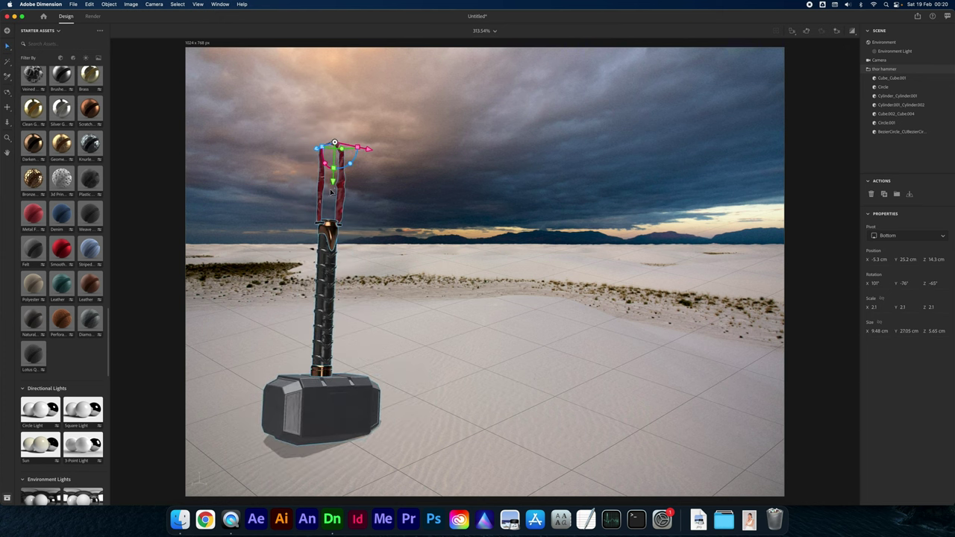
left_click_drag(334, 183, 337, 195)
left_click_drag(328, 288, 343, 291)
left_click(441, 263)
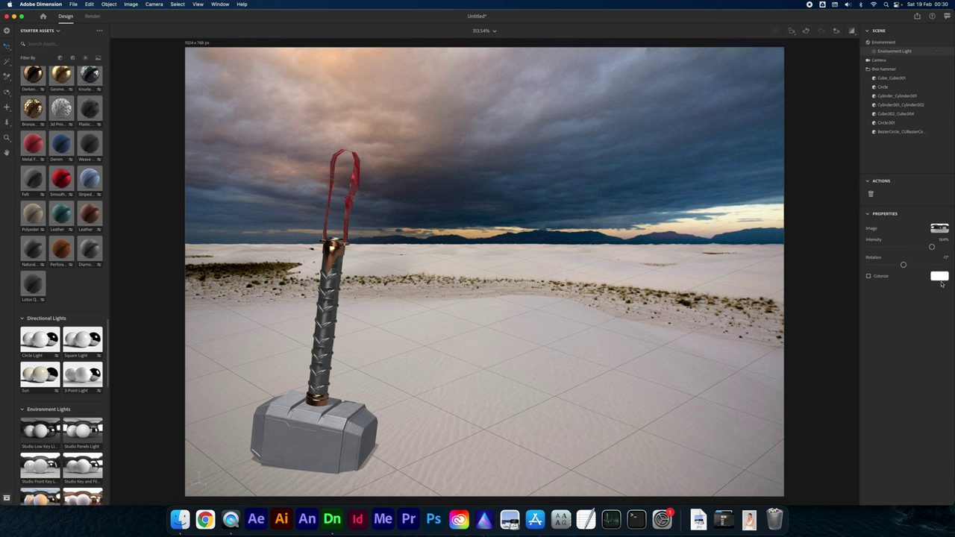
Add a Sun light and set its intensity to about 125%, rotation to -154° and height to 62.5°
left_click(942, 232)
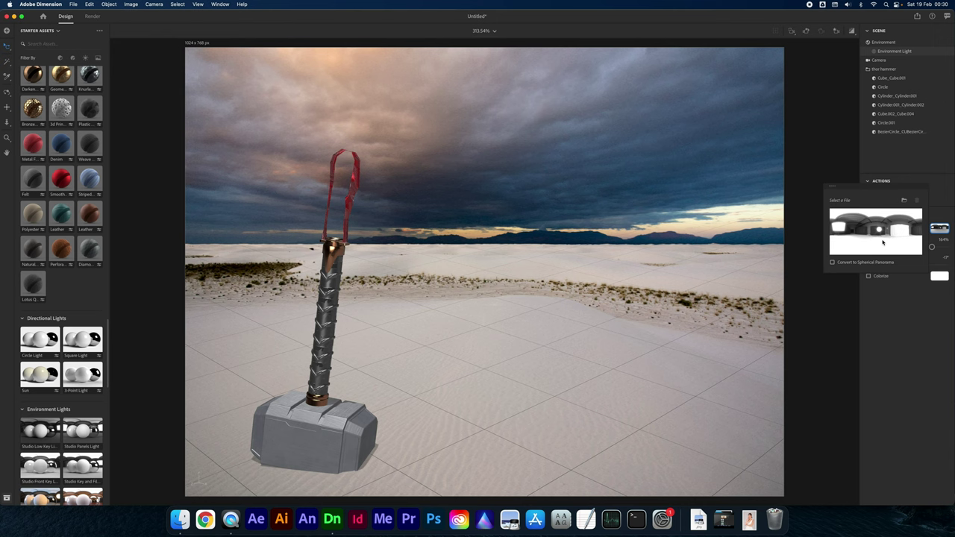
left_click(907, 176)
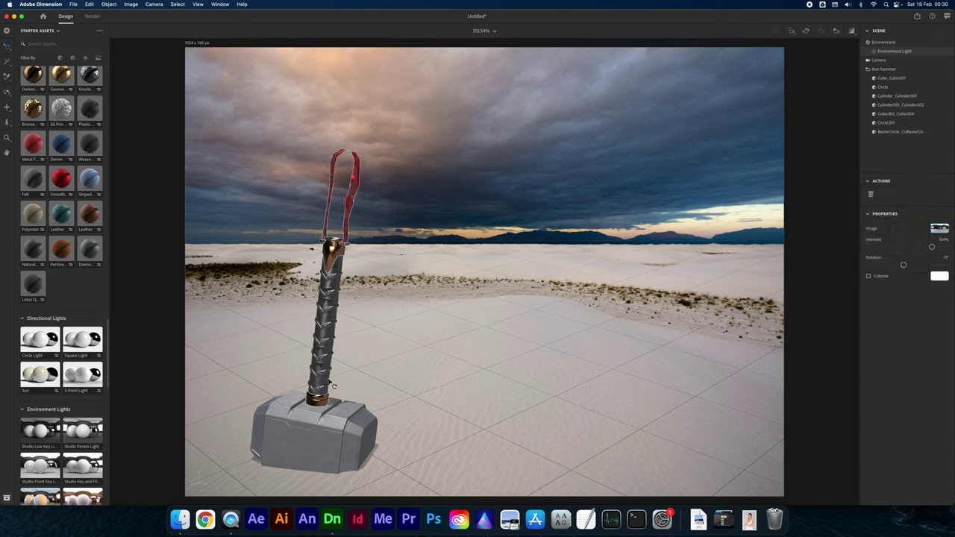
left_click(34, 378)
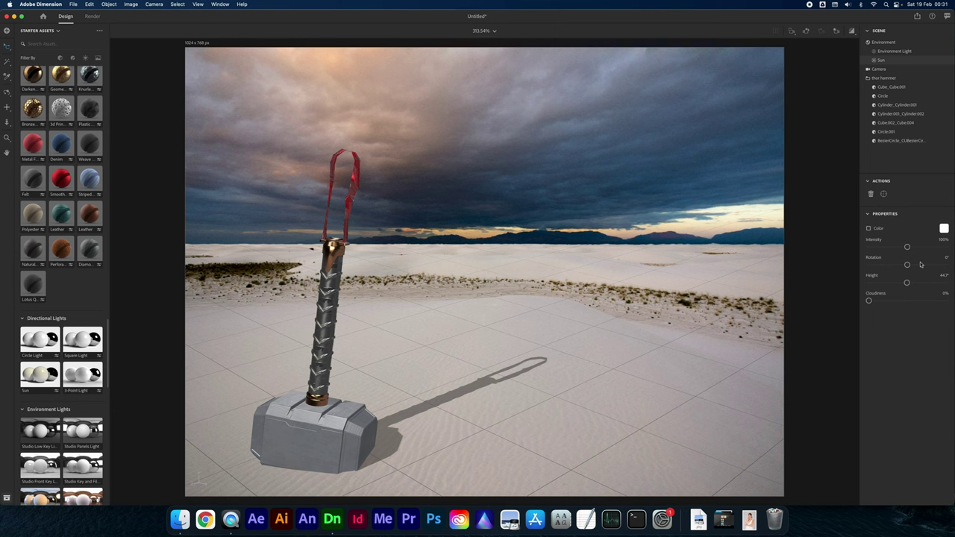
left_click_drag(909, 250, 922, 282)
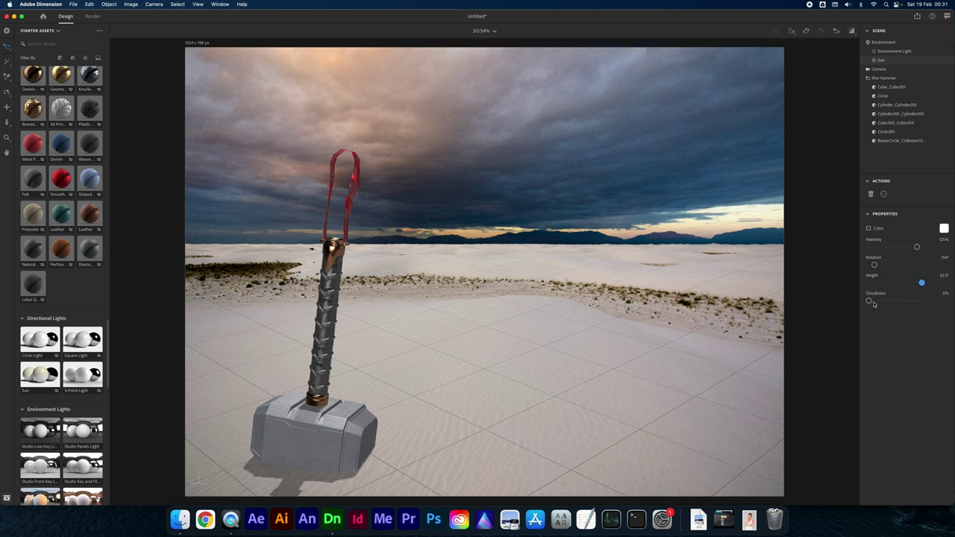
Set the Sun light's cloudiness to about 46% and its intensity to about 84%
left_click_drag(870, 302, 905, 300)
left_click_drag(917, 247, 902, 260)
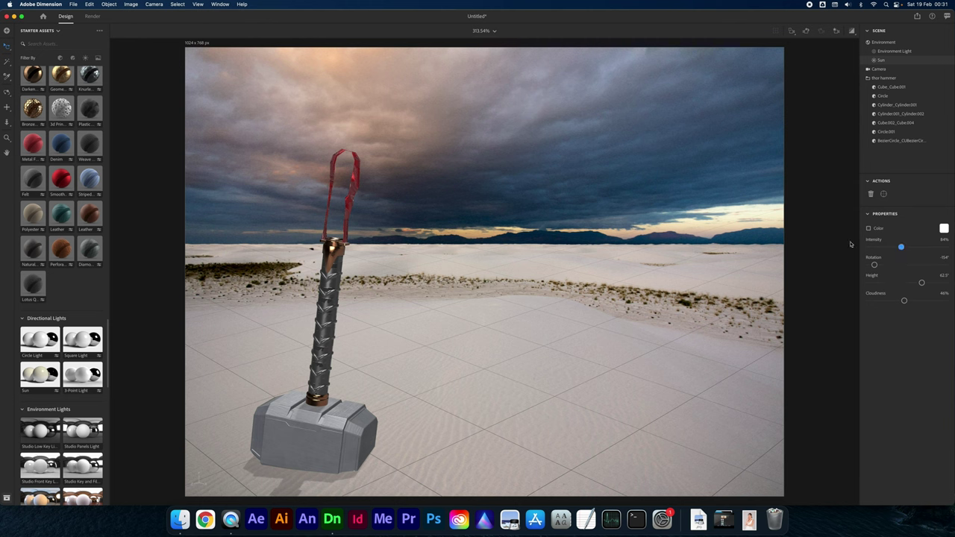
left_click(882, 164)
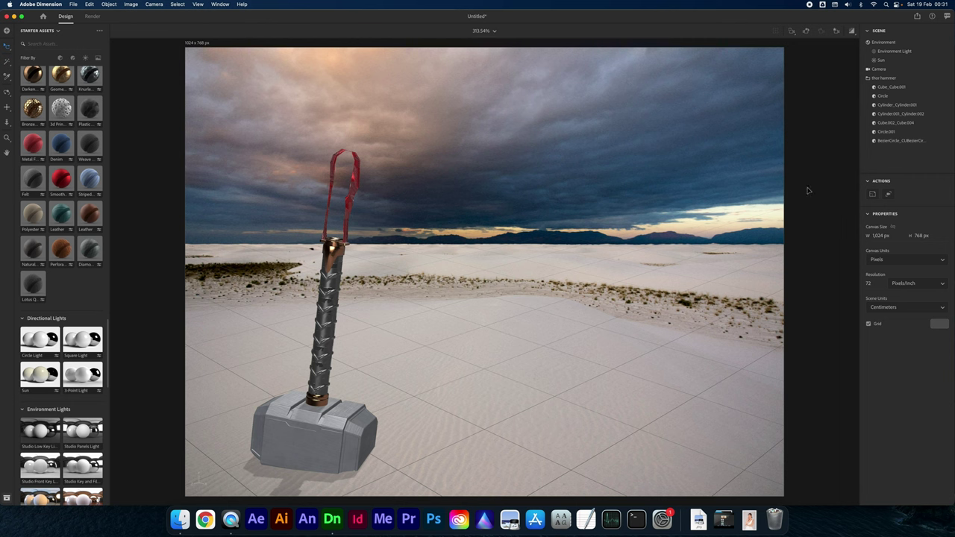
Move the whole hammer over the sand to about X -1.7 cm, Y 25.3 cm, Z 15.4 cm
left_click(317, 407)
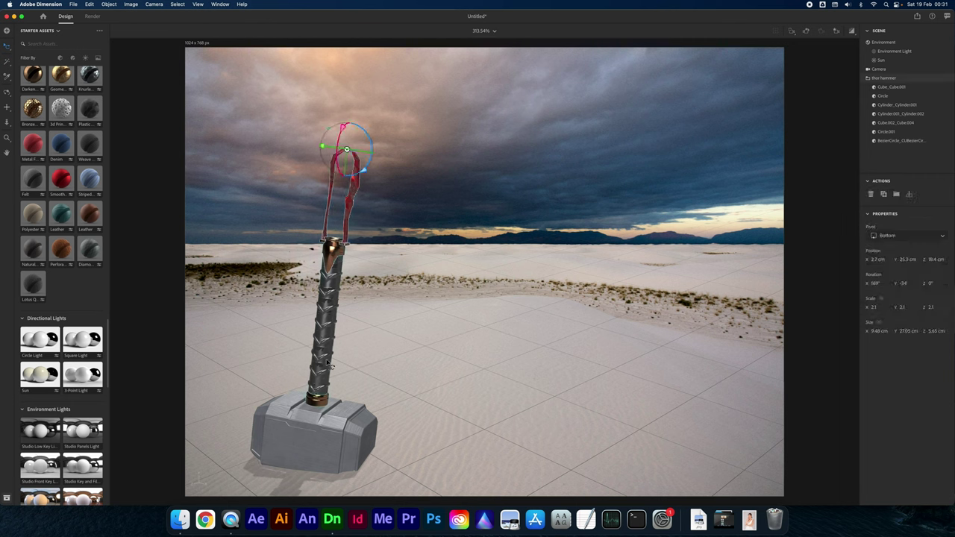
left_click_drag(315, 414, 313, 433)
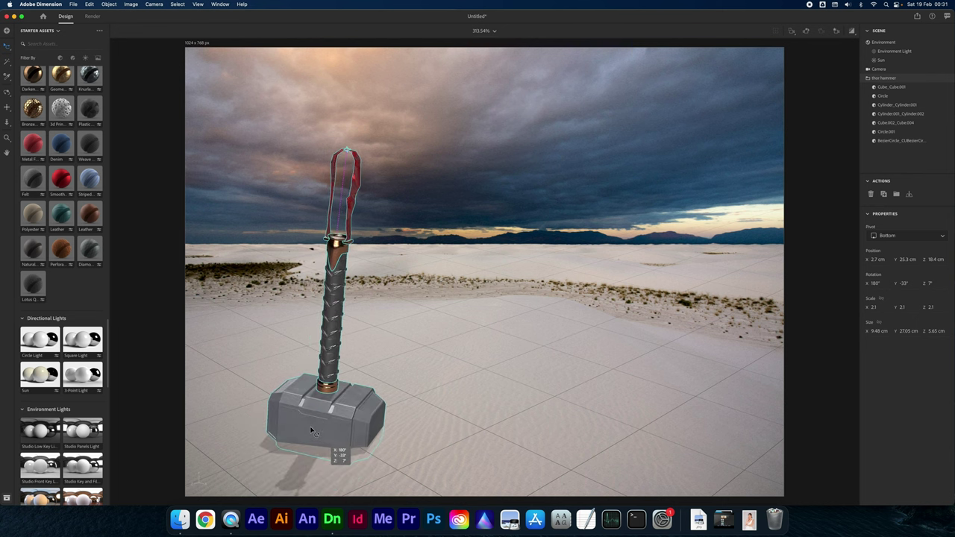
key("super+z")
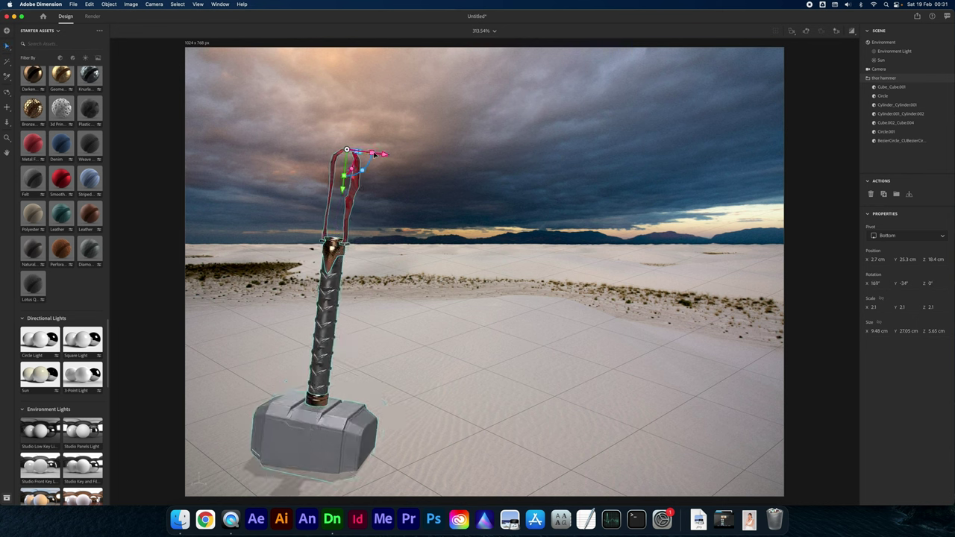
left_click_drag(330, 349, 333, 328)
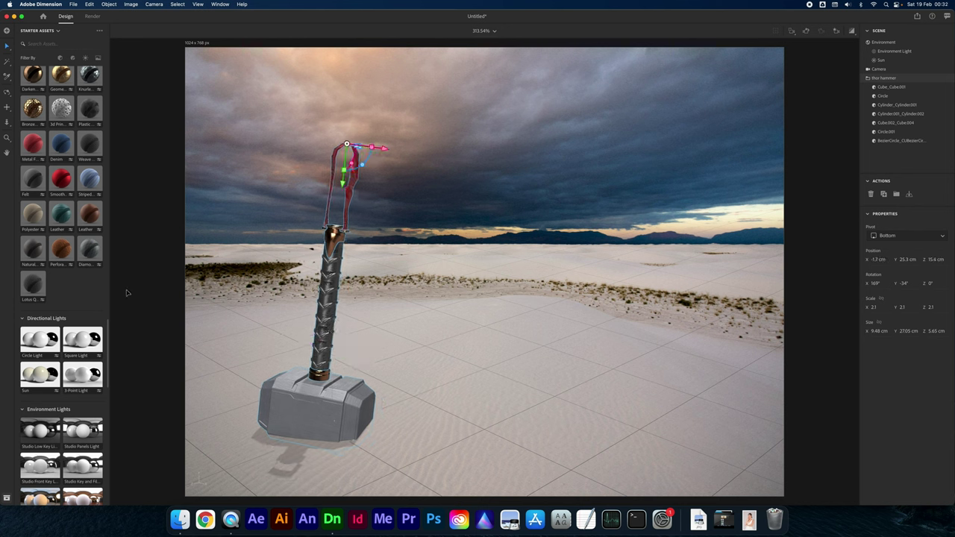
scroll(90, 293, "up", 10)
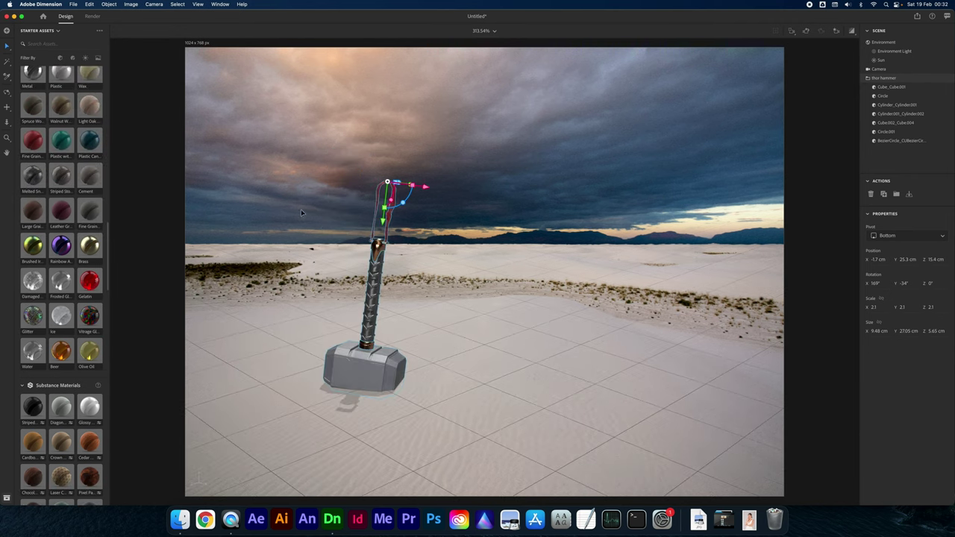
Import the stone bridge walkway photo as the background and match the scene to the image
left_click(73, 5)
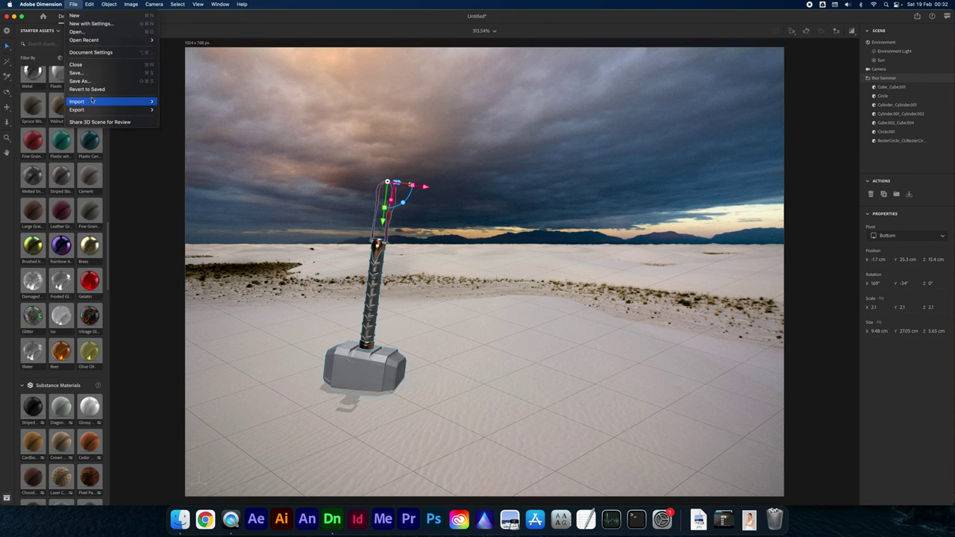
mouse_move(93, 102)
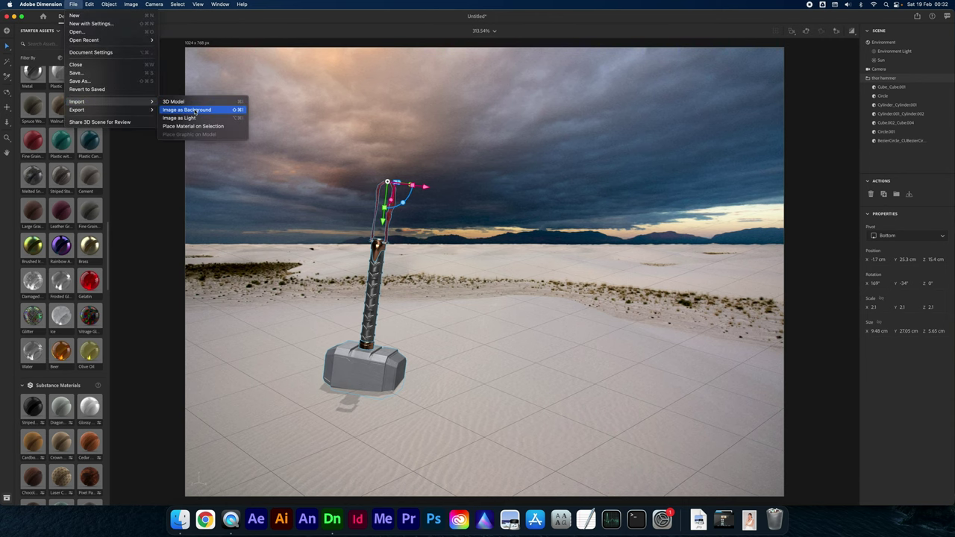
left_click(195, 110)
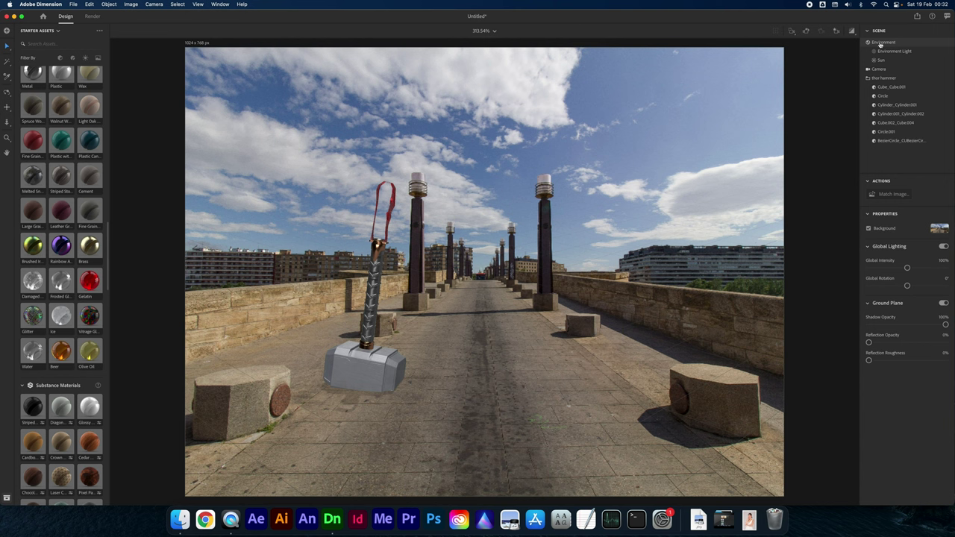
left_click(888, 194)
left_click(847, 273)
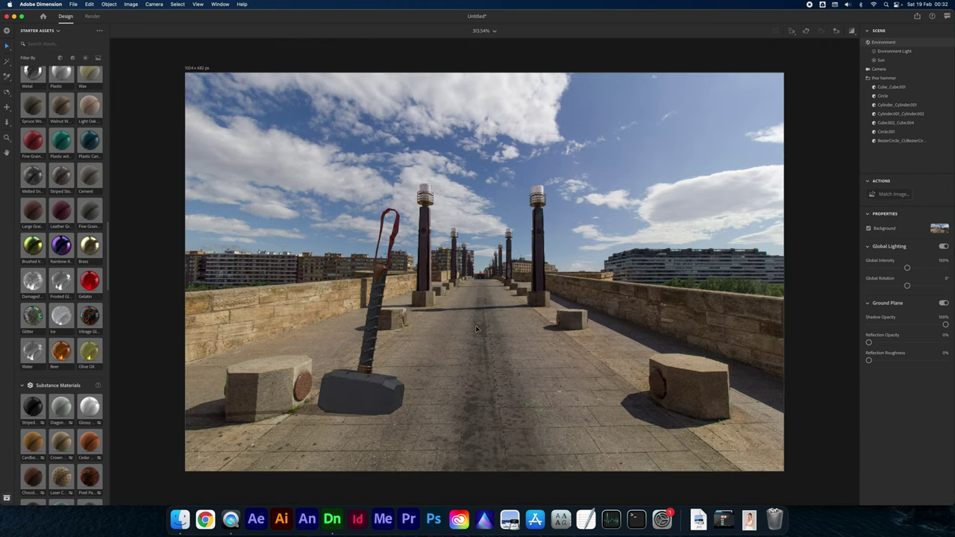
Move the hammer to about X 14.9, Y 25.3, Z 3.7 cm, rotate it to X 171°, Y 11°, Z 8°, and check the Environment Light's image
left_click(380, 397)
left_click_drag(358, 396, 507, 391)
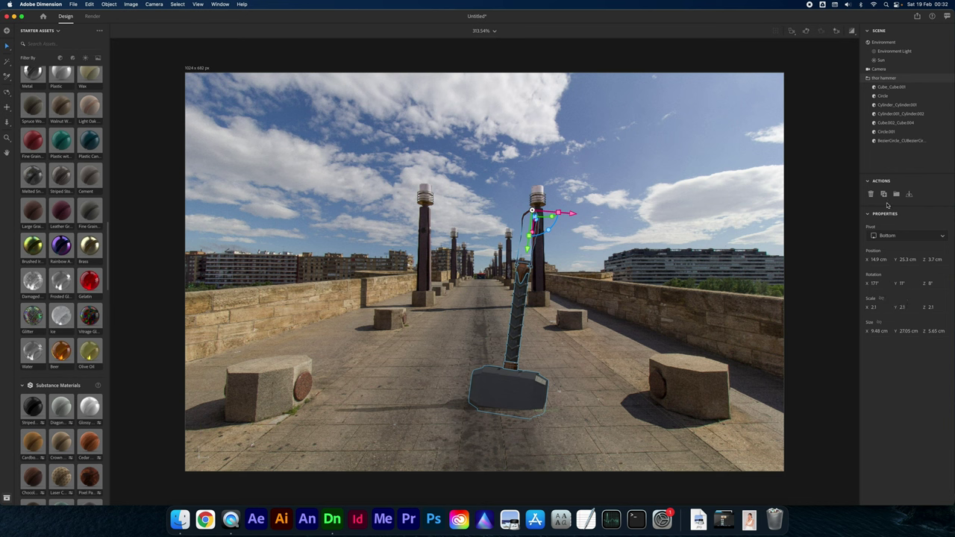
left_click(896, 51)
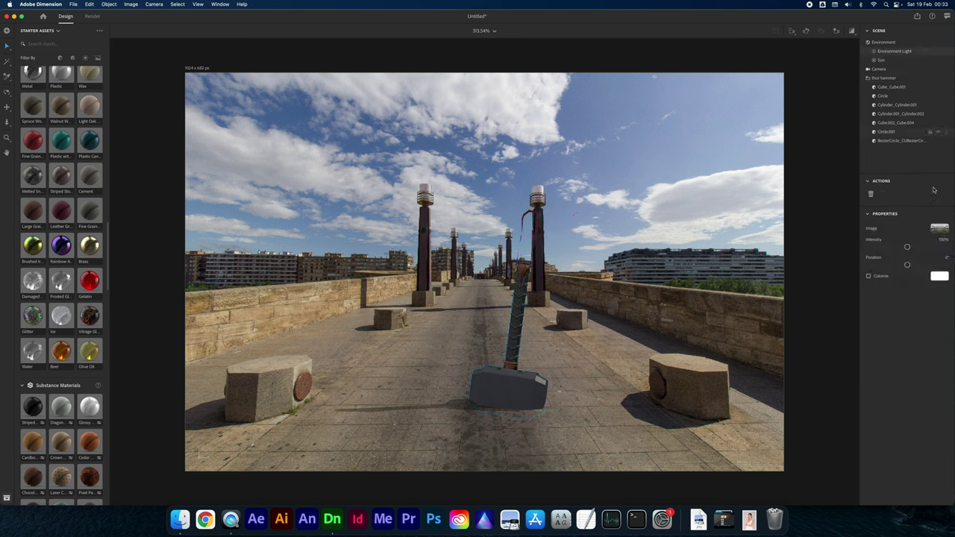
left_click(940, 229)
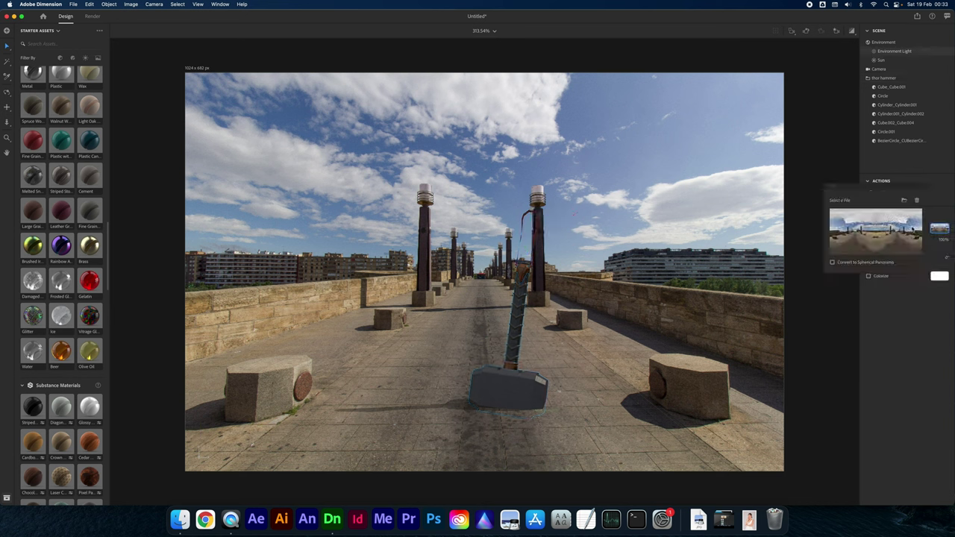
left_click(915, 170)
Add a Sun light from the directional lights and set its rotation to about 94° and height to about 38.9°
left_click(524, 388)
scroll(78, 371, "down", 10)
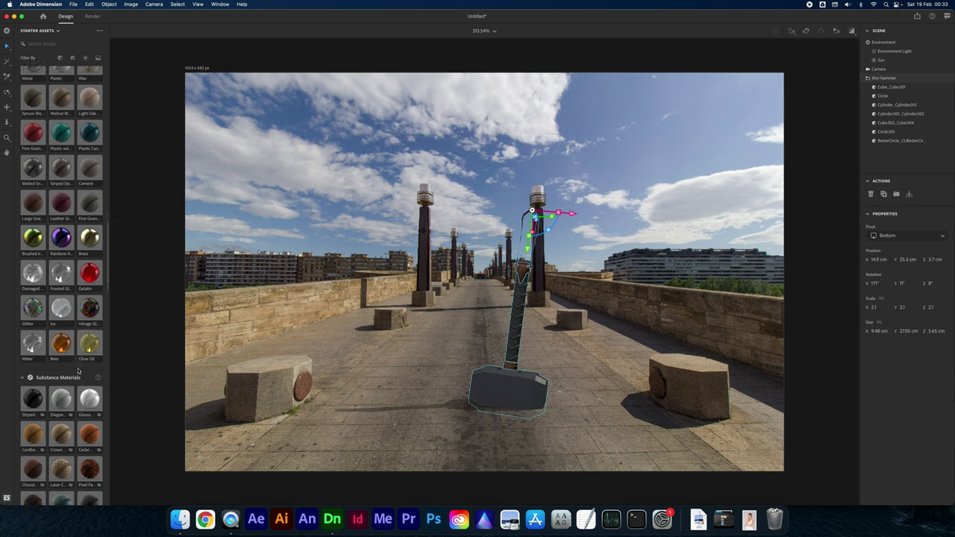
scroll(78, 371, "down", 3)
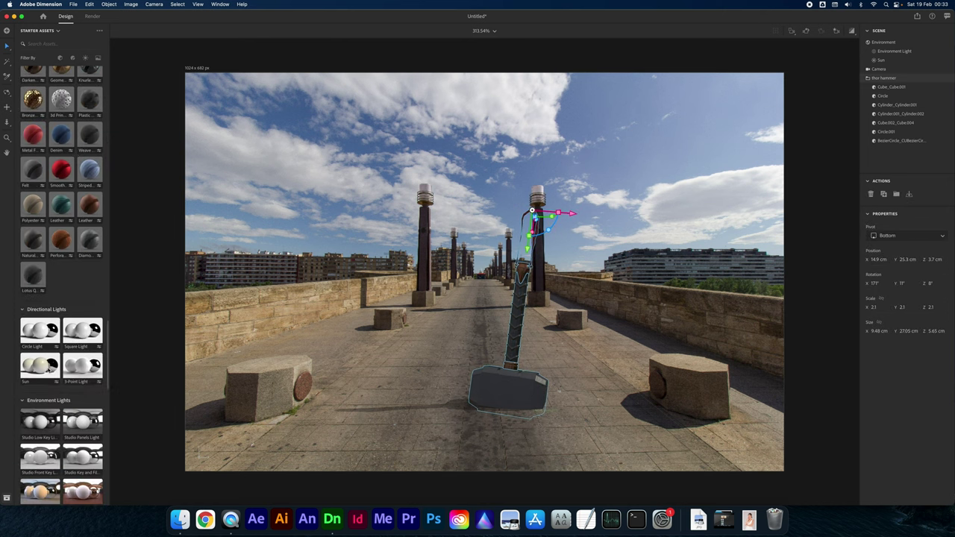
left_click(39, 379)
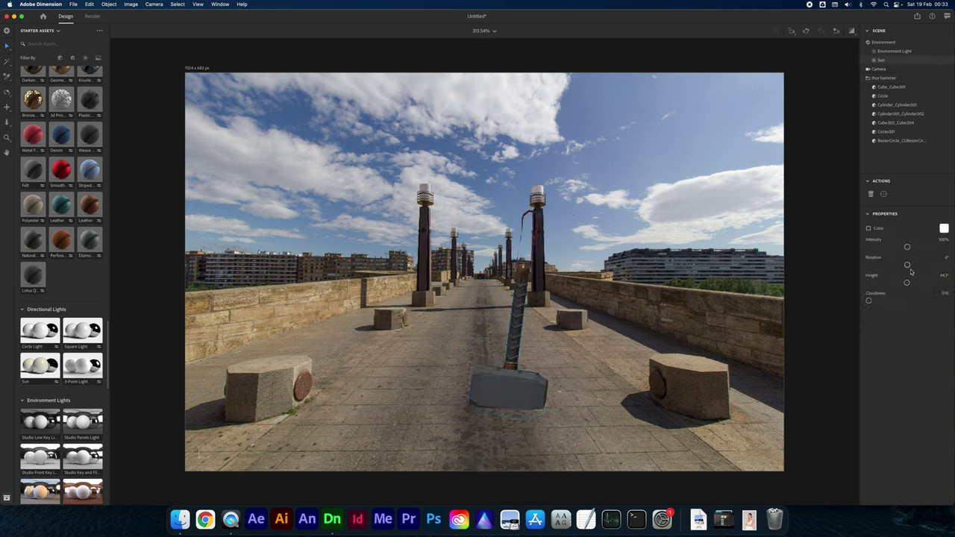
left_click_drag(907, 282, 927, 265)
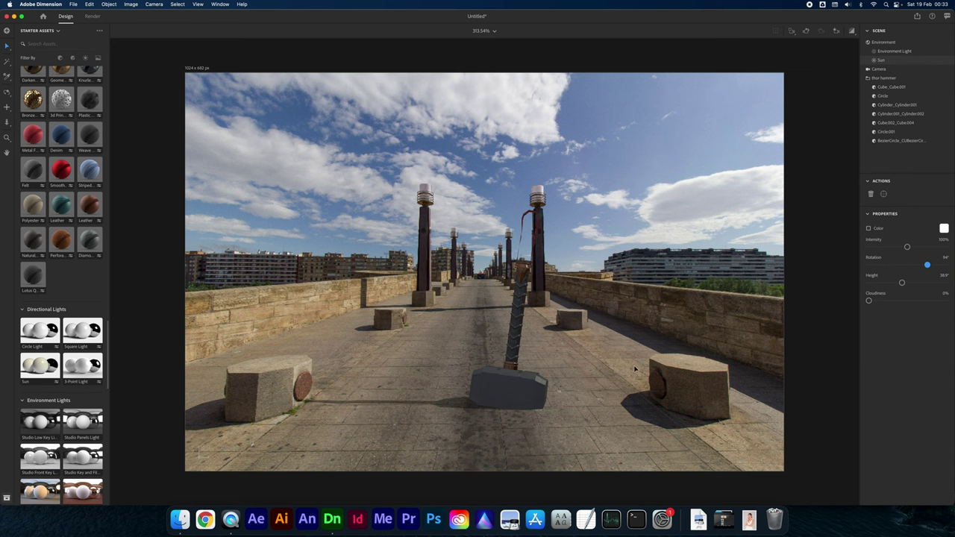
Move the hammer forward on the walkway to about X 19.7 cm, Y 25.3 cm, Z 20 cm
left_click_drag(502, 401, 558, 399)
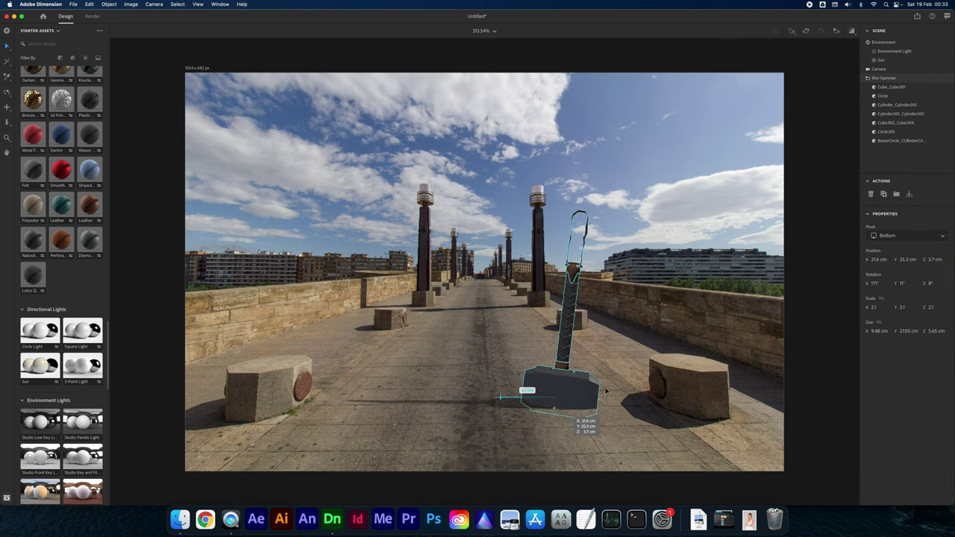
left_click_drag(535, 391, 558, 422)
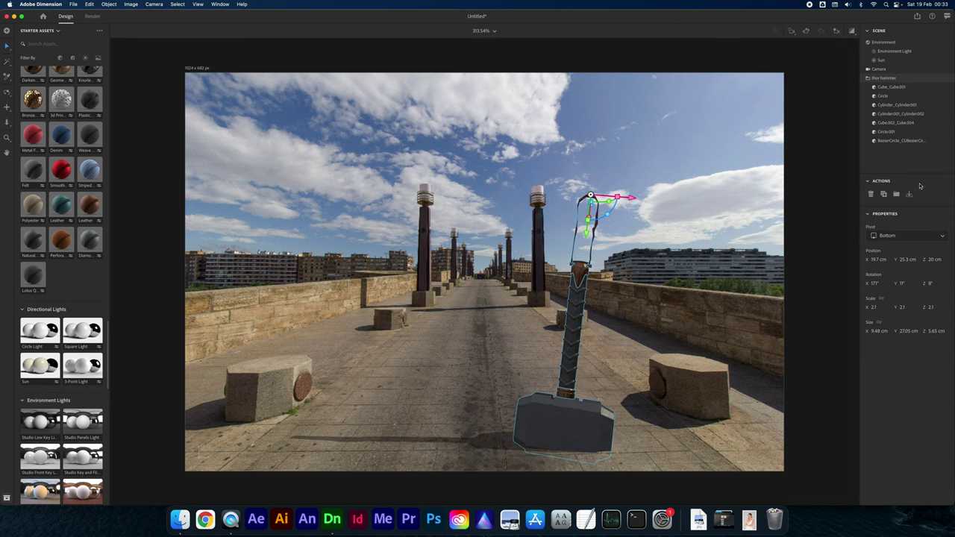
Set the Sun light's intensity to 200%, rotation to about 94° and height to about 41°
left_click(893, 51)
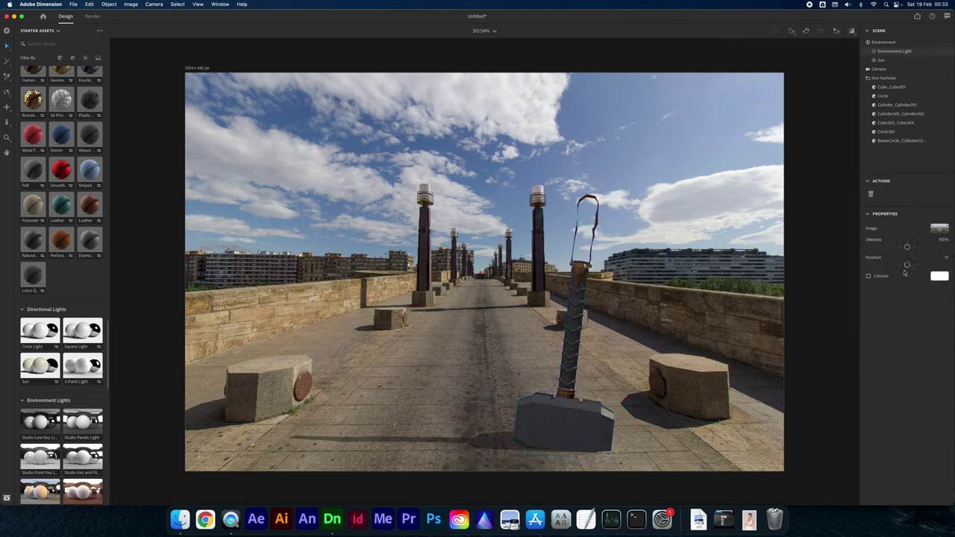
key("Down")
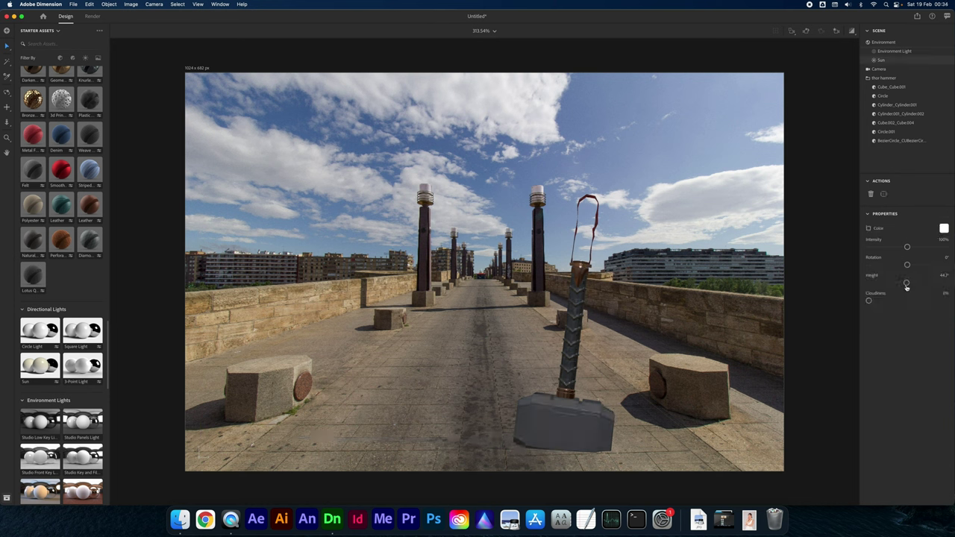
left_click_drag(908, 287, 946, 248)
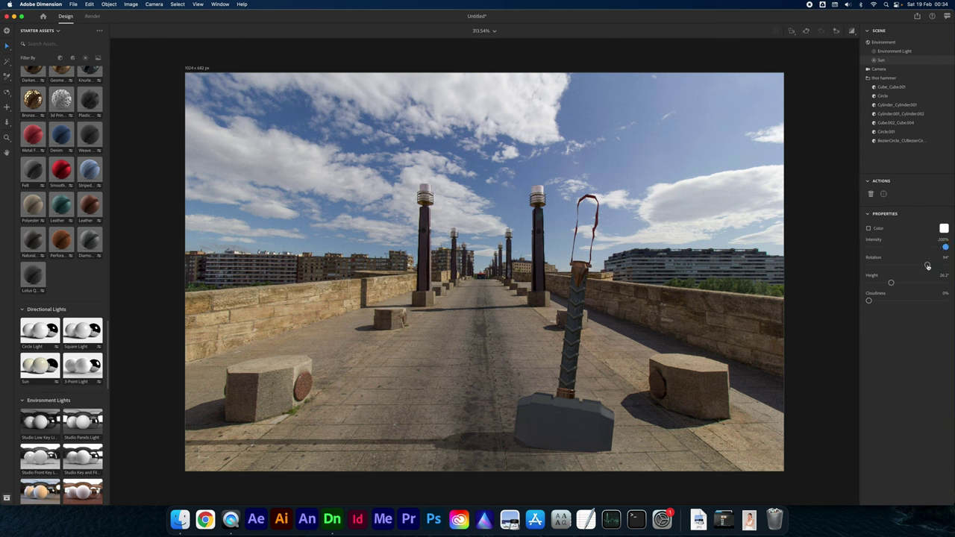
left_click_drag(893, 283, 904, 283)
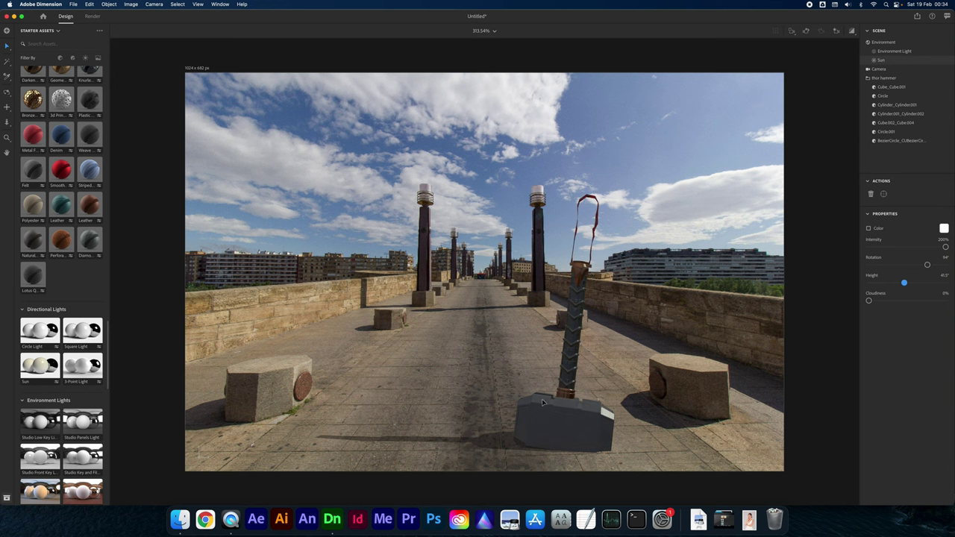
Scale the whole hammer uniformly down to 0.7 on all axes
left_click(580, 225)
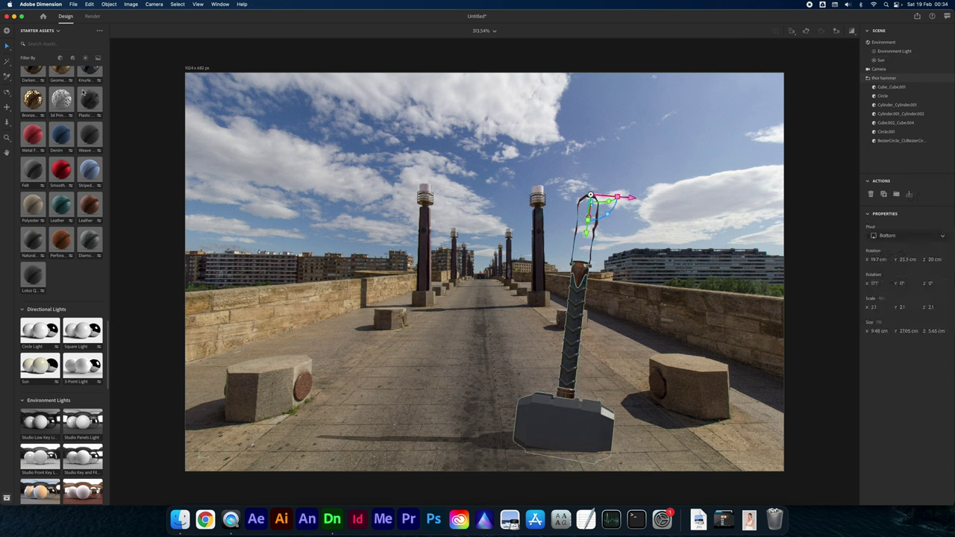
left_click(6, 47)
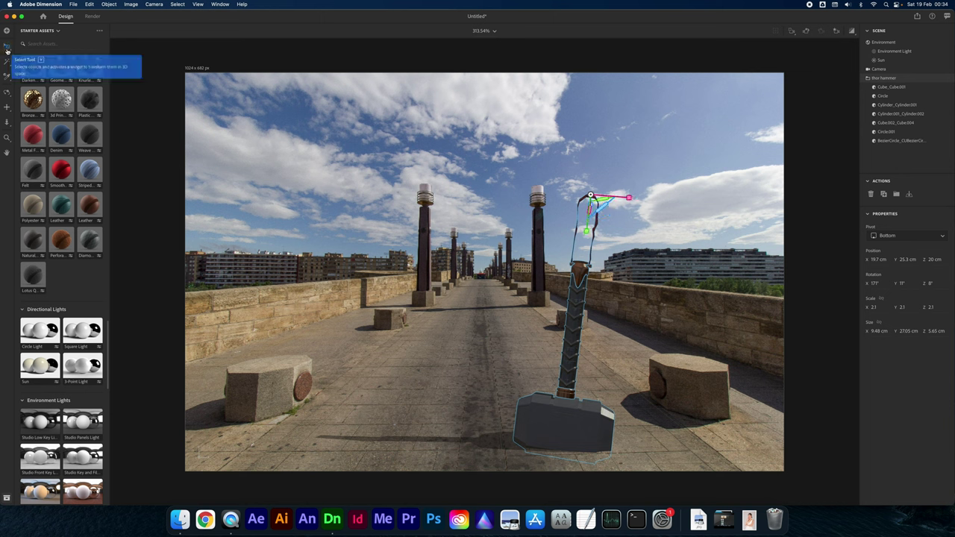
left_click_drag(618, 200, 591, 197)
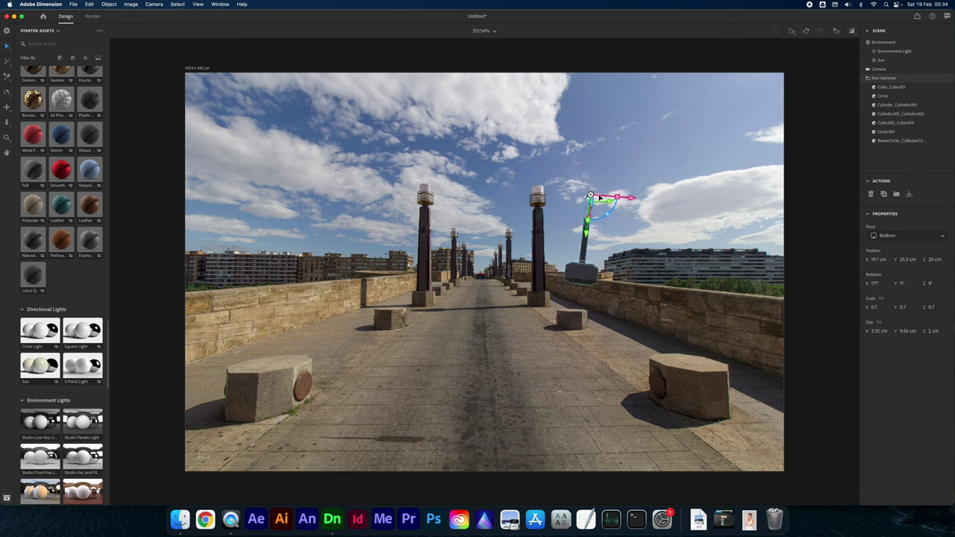
Lower the hammer onto the walkway at about X 11.3, Y 9.6, Z 21 cm and set its Z rotation to 1°
left_click_drag(590, 232, 575, 395)
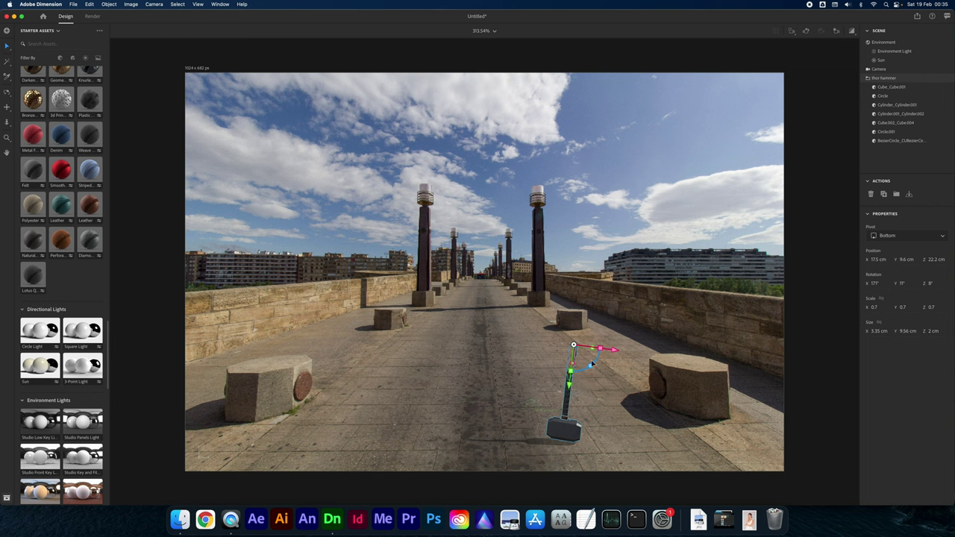
left_click_drag(591, 364, 544, 403)
left_click(564, 407)
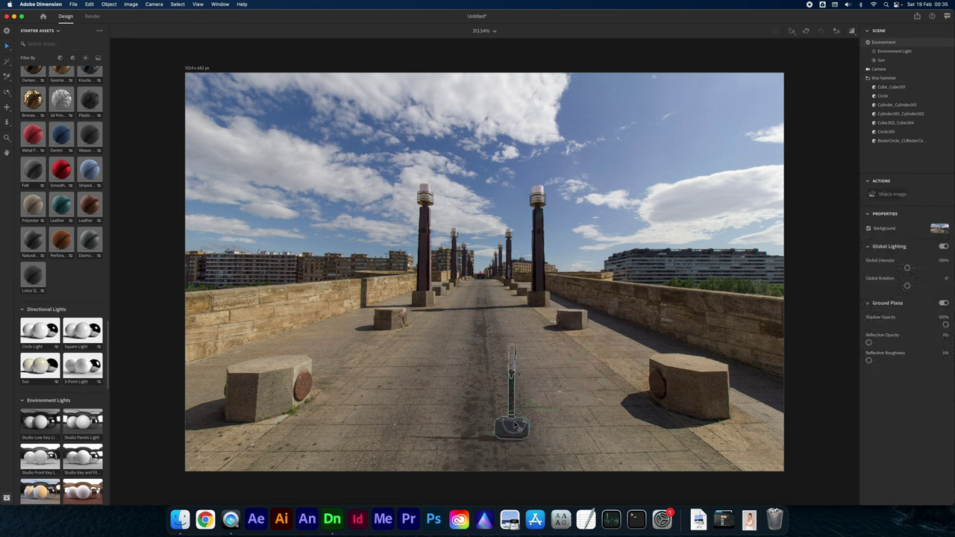
left_click(522, 422)
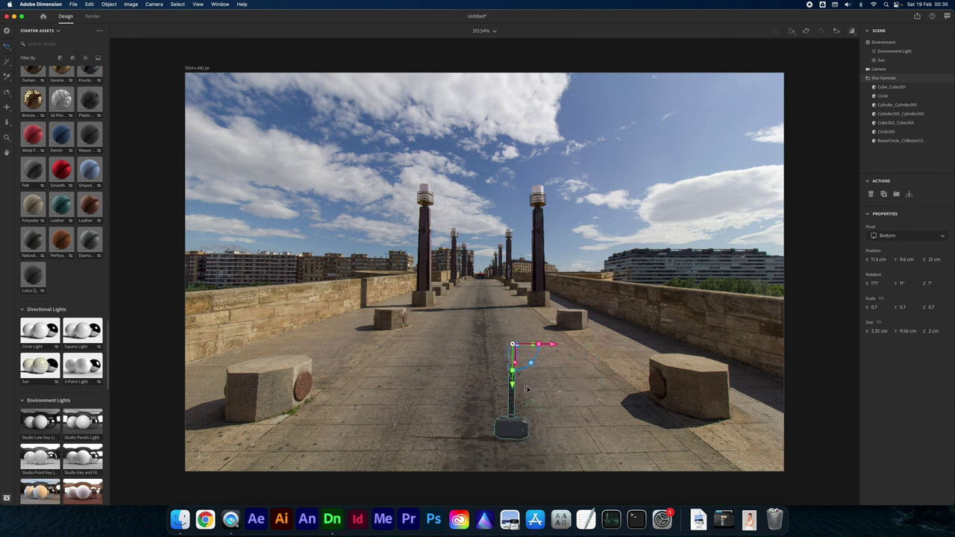
Rotate the hammer to X 172°, Y -40°, Z 1° and move it to about X -1.9, Y 9.7, Z 21.8 cm
left_click_drag(504, 348, 511, 347)
left_click_drag(512, 430, 396, 436)
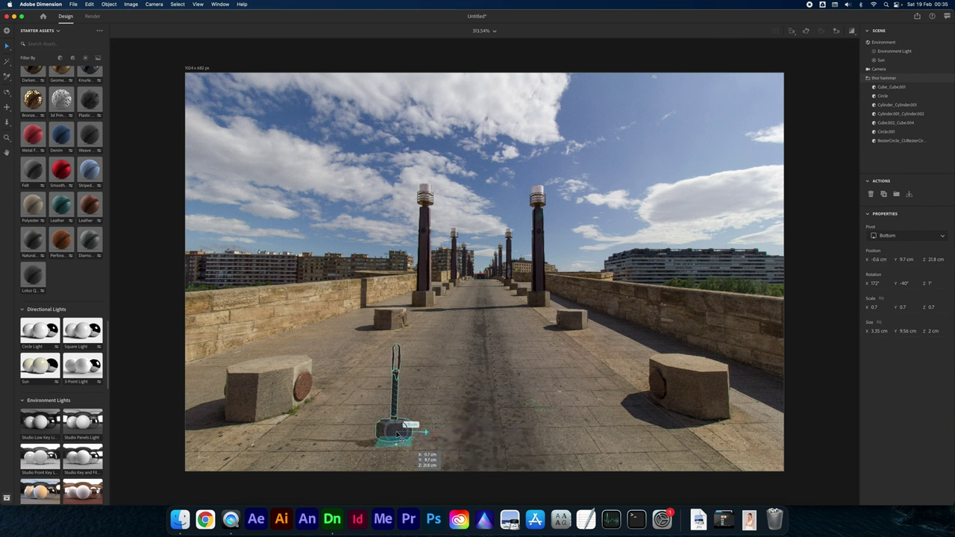
left_click(494, 395)
left_click(396, 396)
left_click_drag(399, 431, 388, 433)
left_click(448, 415)
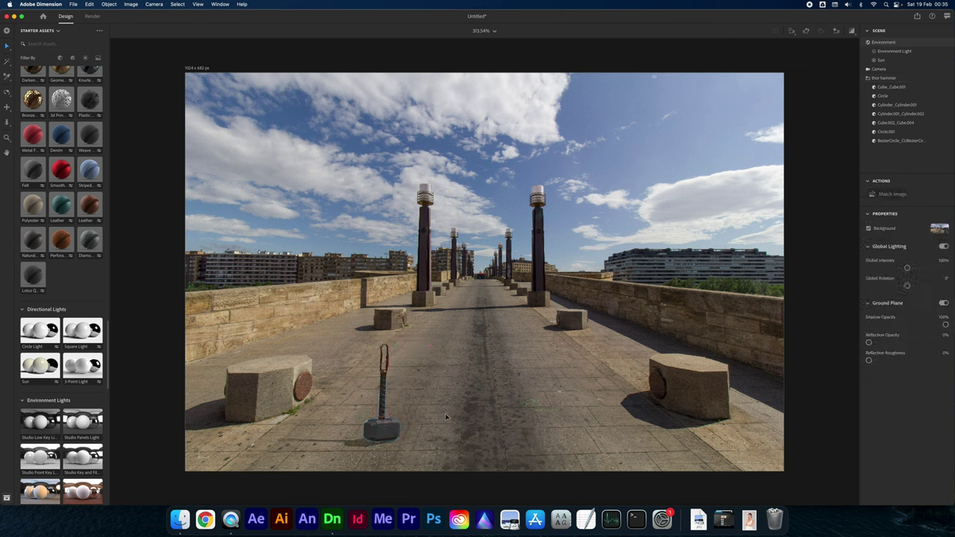
left_click(397, 429)
left_click(497, 387)
left_click(389, 428)
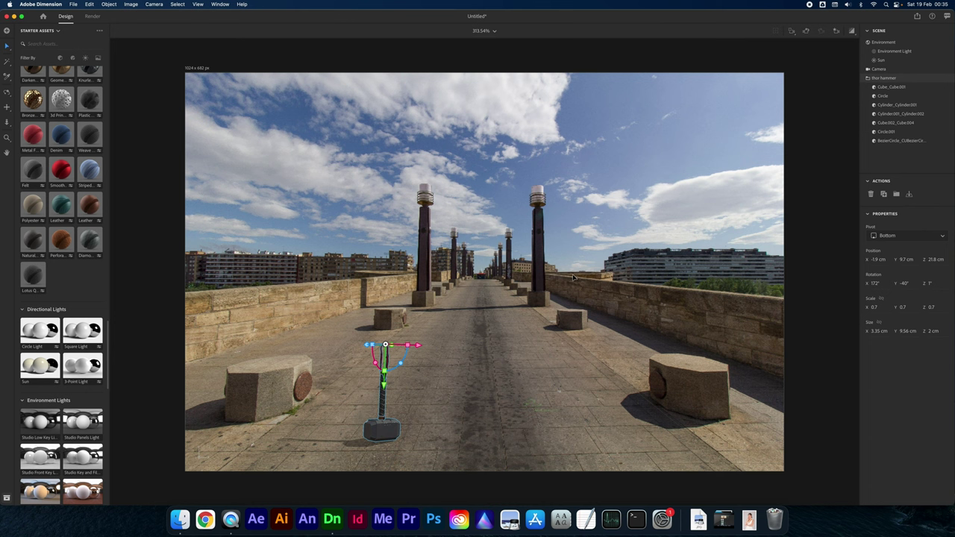
left_click(520, 320)
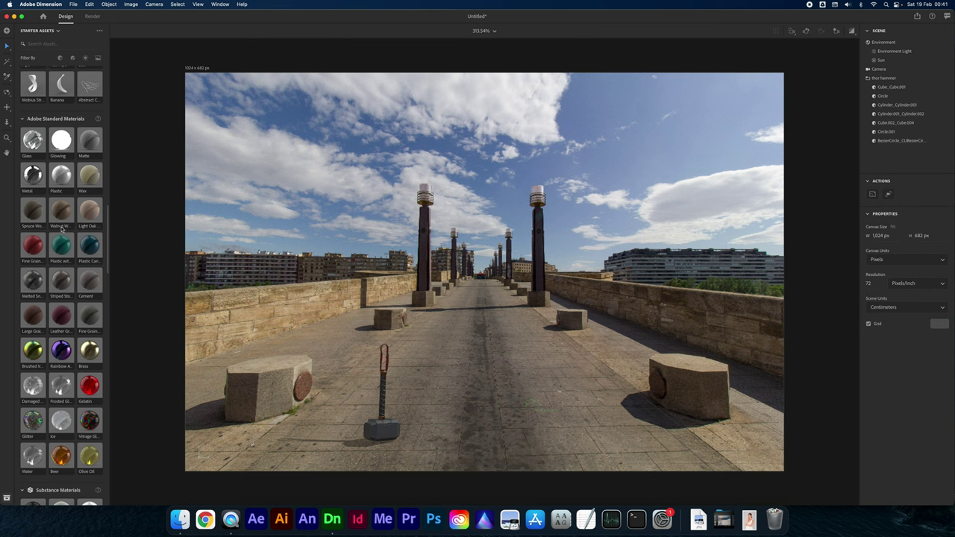
scroll(66, 229, "up", 5)
scroll(66, 229, "up", 10)
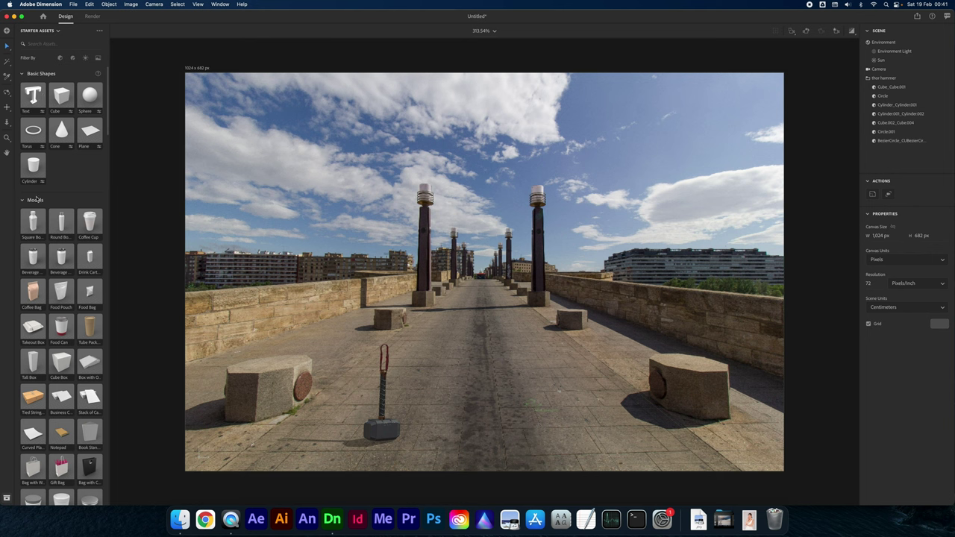
Add a basic cylinder to the scene and apply the Walnut Wood material to it
left_click(32, 170)
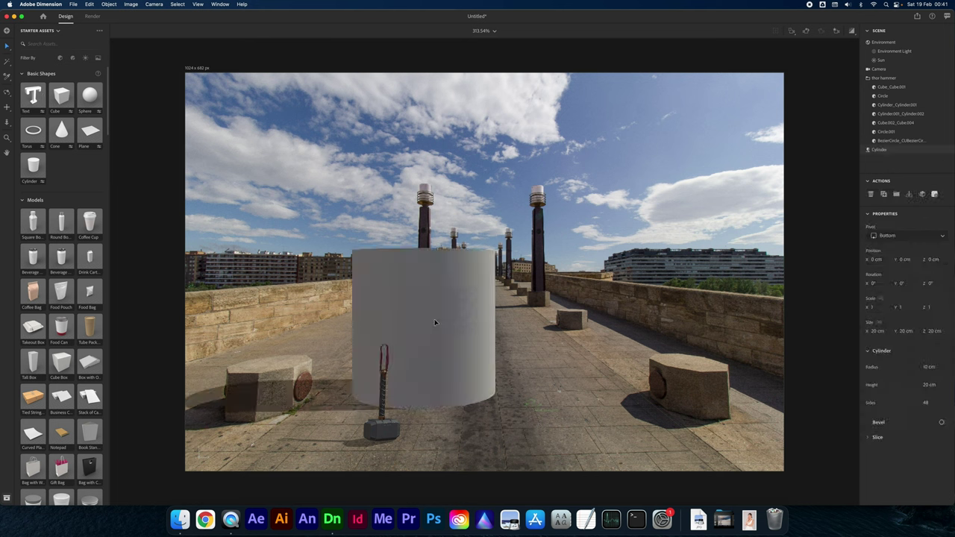
scroll(56, 312, "down", 15)
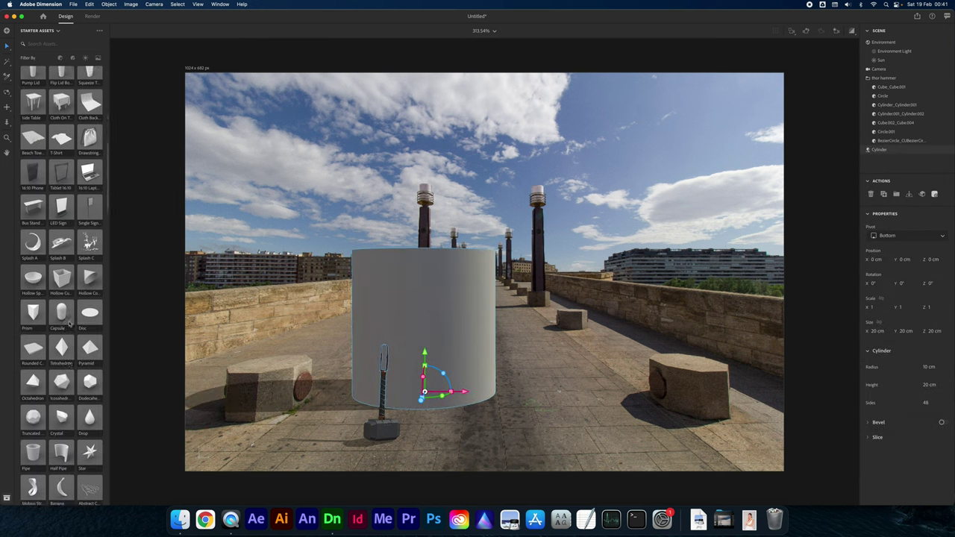
scroll(69, 322, "down", 5)
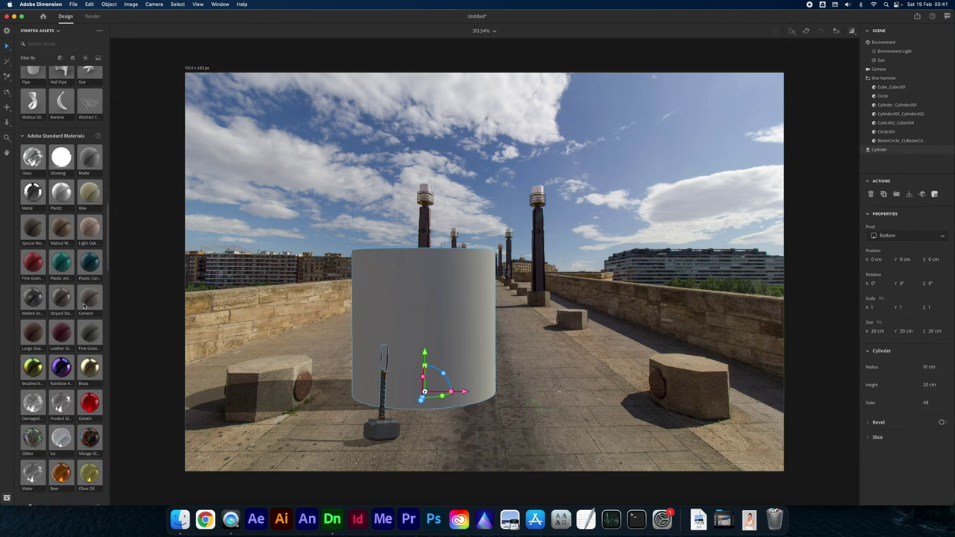
left_click(88, 300)
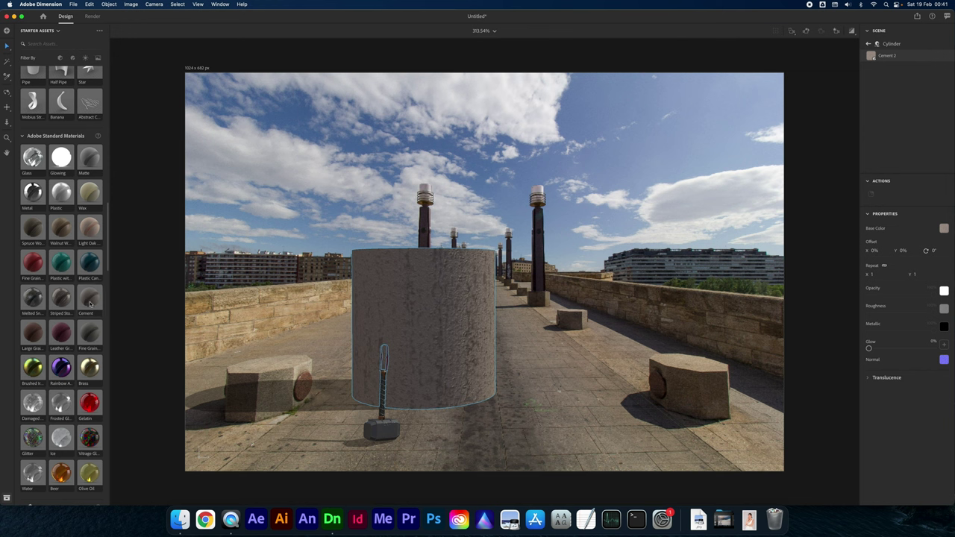
left_click(62, 236)
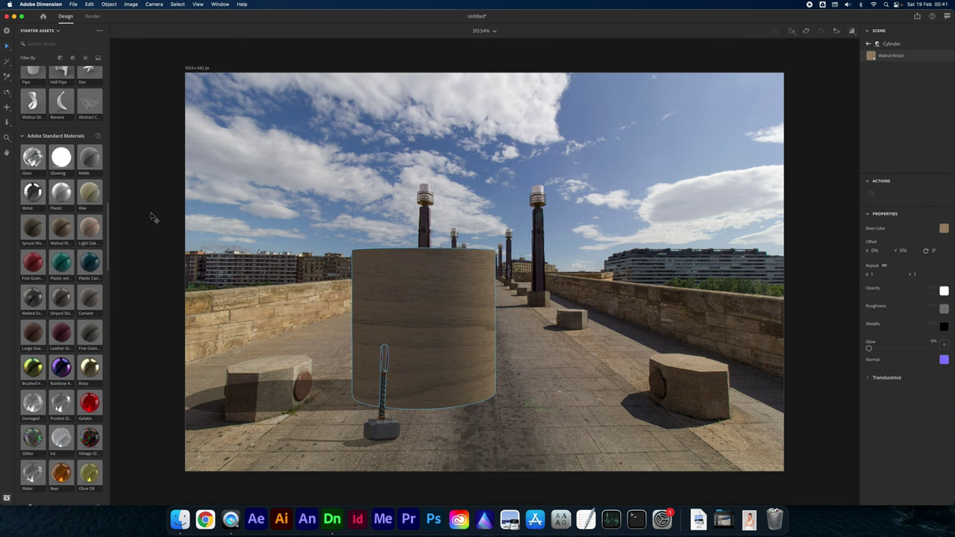
Move the cylinder to about X 8.1, Z 14.5 cm and flatten it to a Y scale of 0.2
left_click(401, 322)
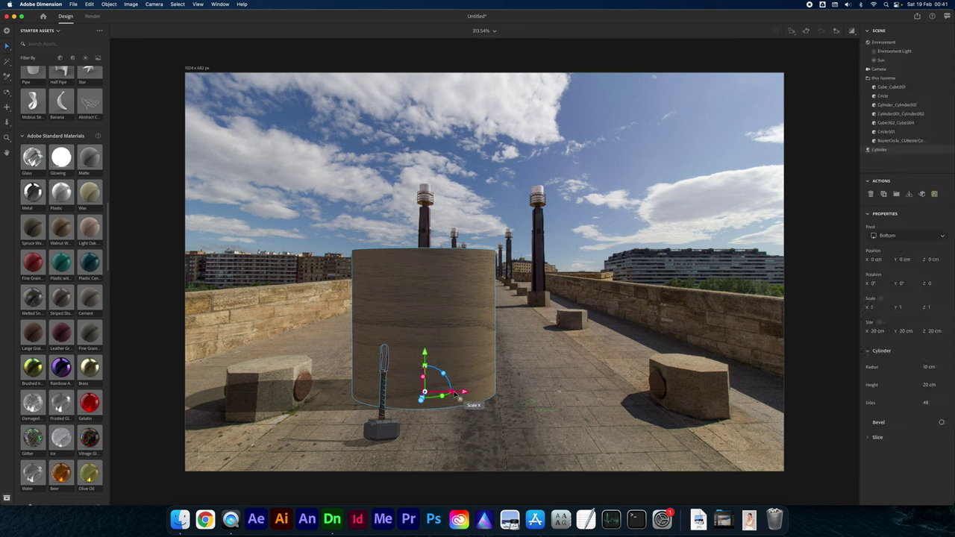
left_click_drag(463, 393, 521, 392)
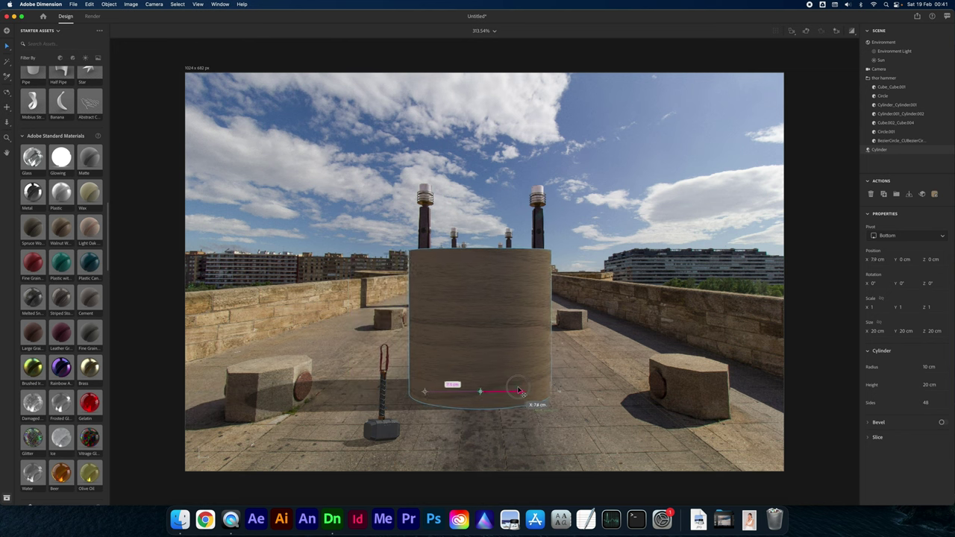
left_click_drag(482, 352, 480, 434)
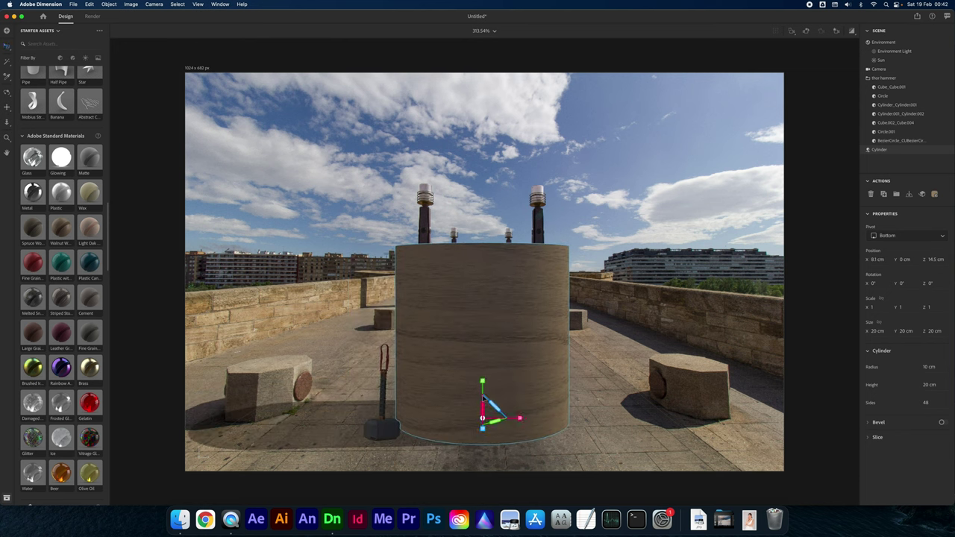
left_click_drag(483, 385, 482, 413)
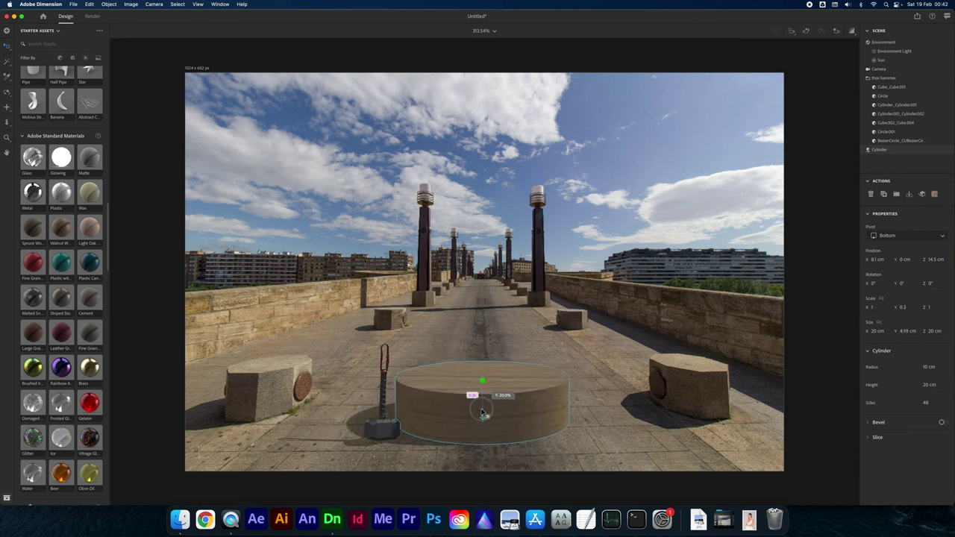
left_click_drag(483, 413, 483, 413)
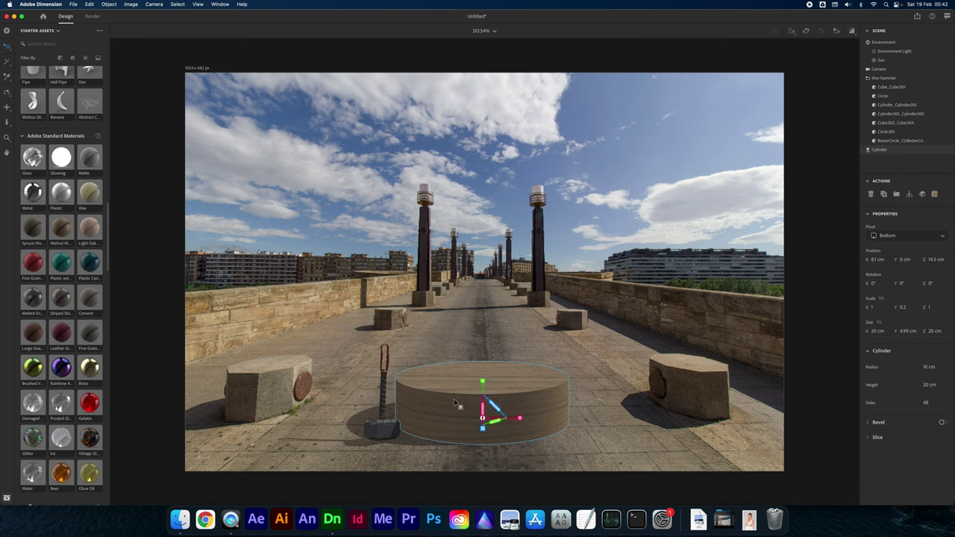
Place the hammer on top of the wooden cylinder at about X 7.6, Y 14.6, Z 17.2 cm with a Z rotation of -2°
left_click(383, 376)
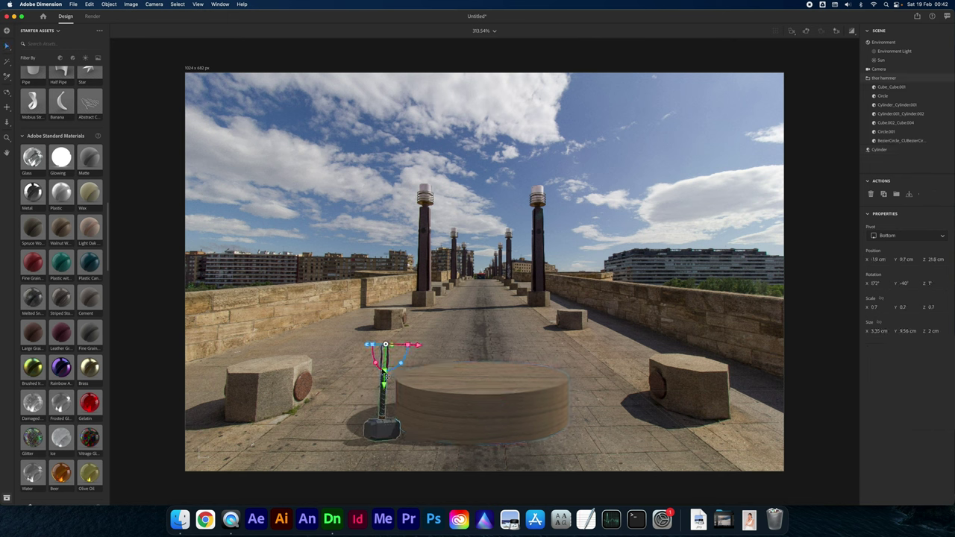
left_click_drag(383, 377, 388, 334)
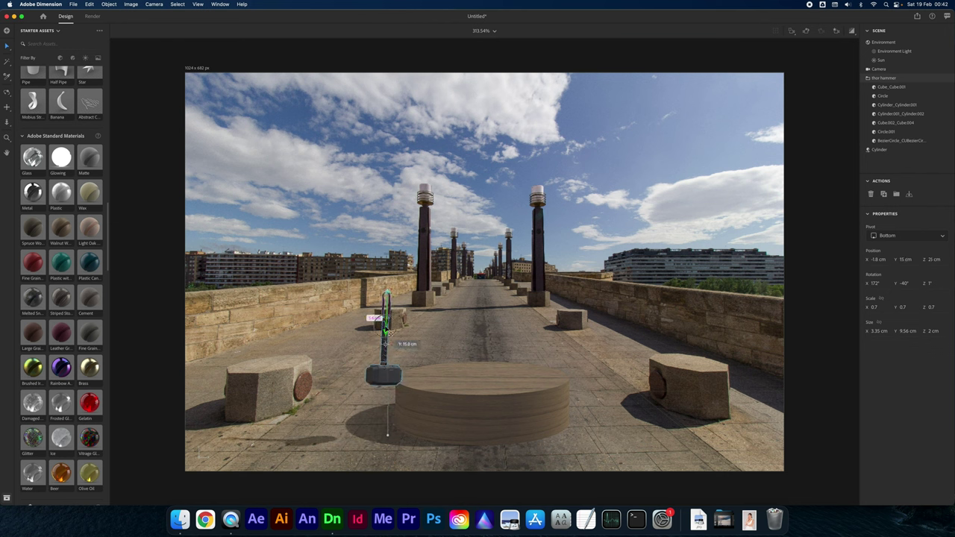
left_click_drag(391, 376, 482, 360)
mouse_move(482, 313)
left_mouse_down()
mouse_move(488, 340)
mouse_move(500, 319)
left_mouse_up()
left_click_drag(487, 372, 487, 371)
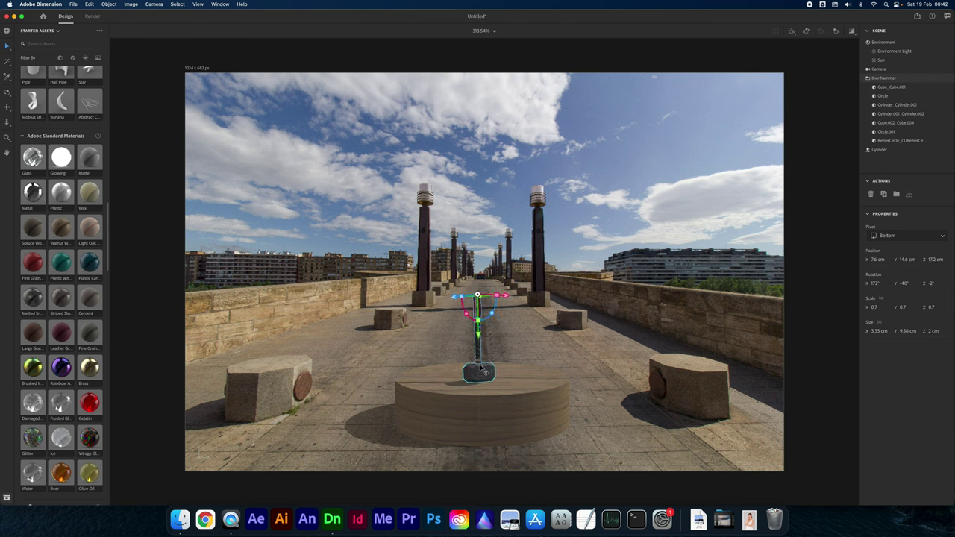
left_click(320, 332)
left_click(510, 391)
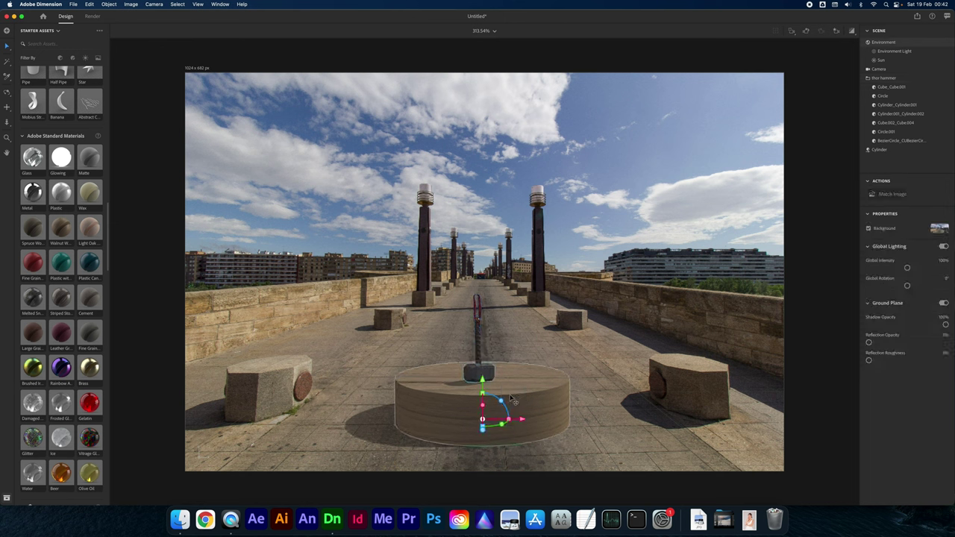
left_click(166, 216)
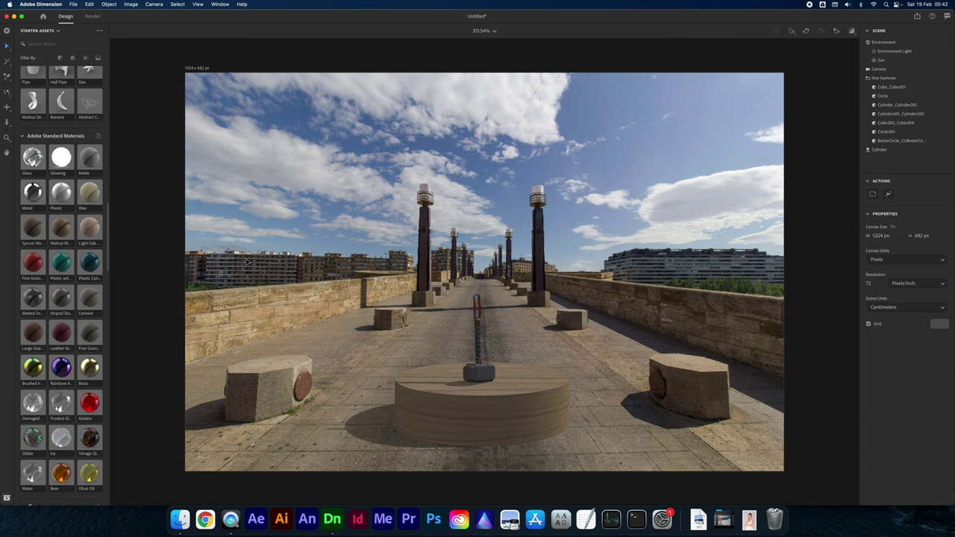
left_click(73, 6)
mouse_move(97, 110)
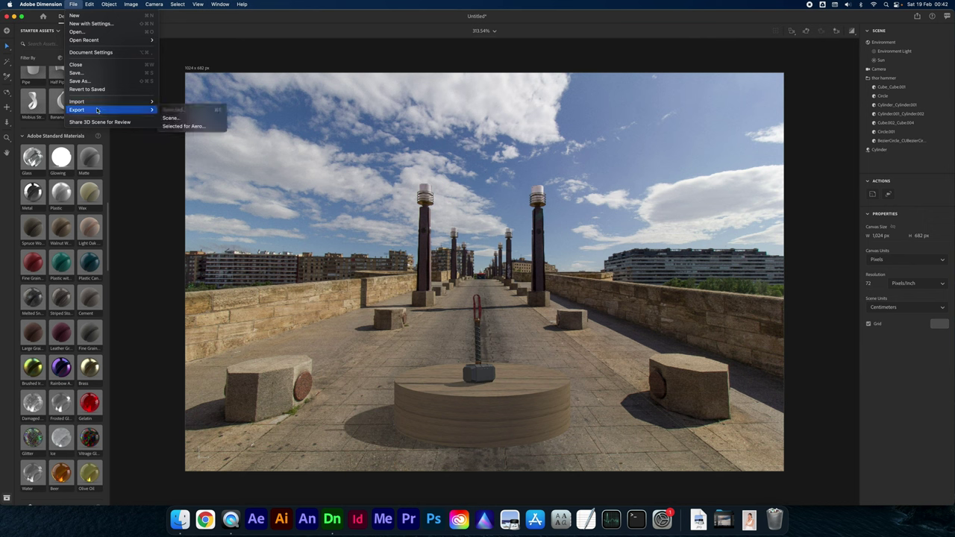
left_click(171, 118)
left_click(419, 229)
left_click(401, 265)
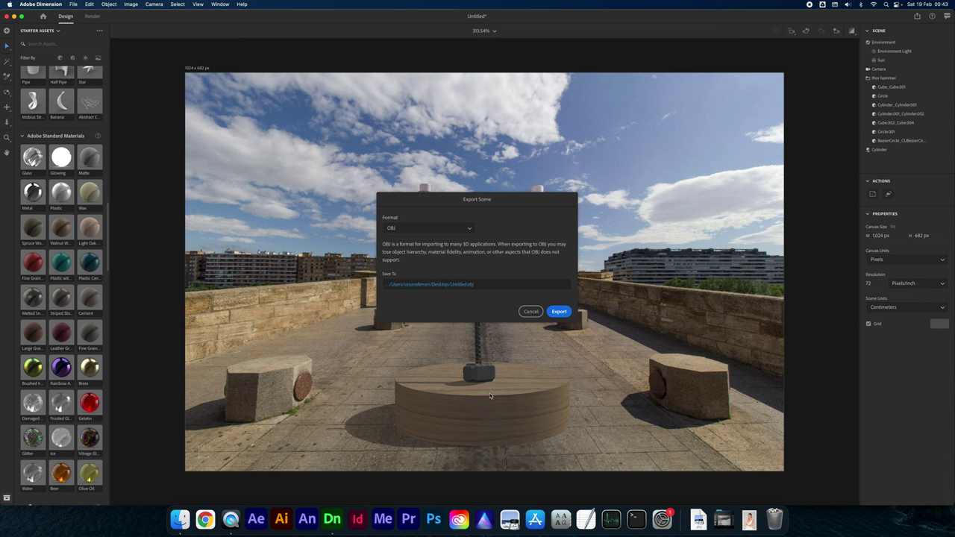
left_click(529, 312)
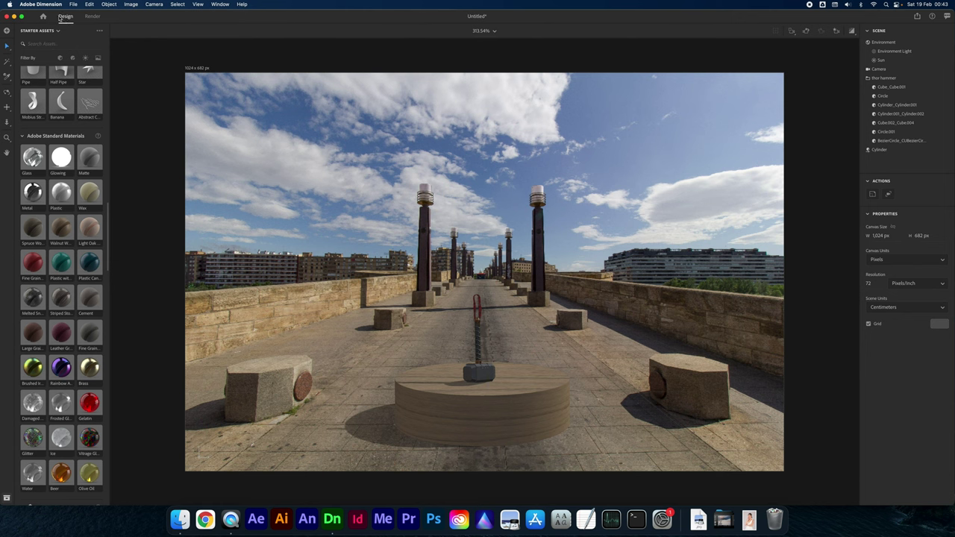
Set up a local render with the export filename Thor and the quality High (Slow)
left_click(91, 16)
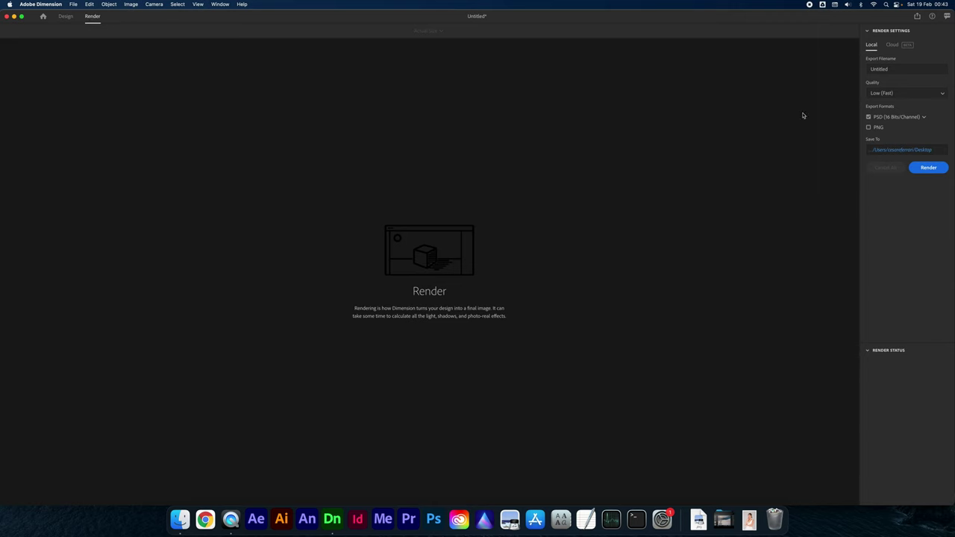
left_click(894, 69)
double_click(893, 68)
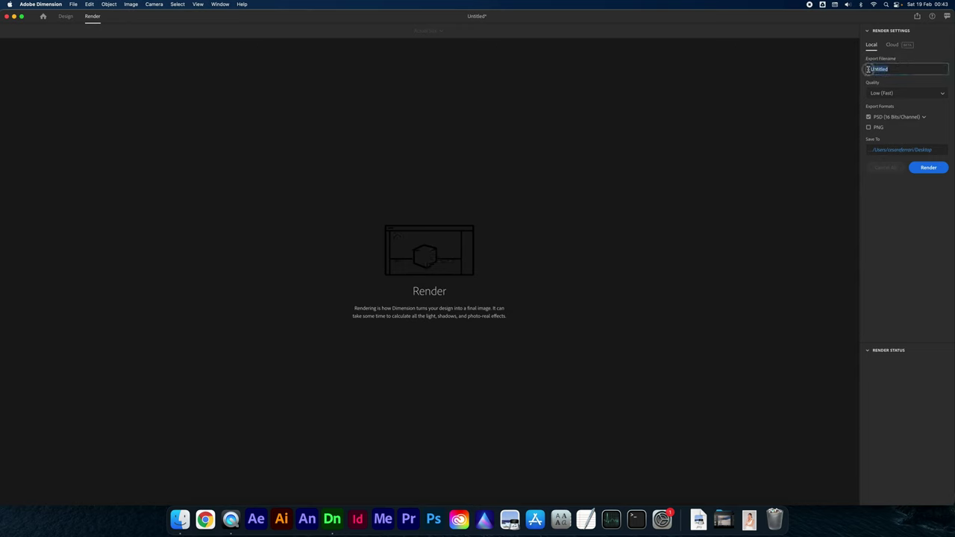
type("Yhor")
left_click(877, 94)
left_click(881, 129)
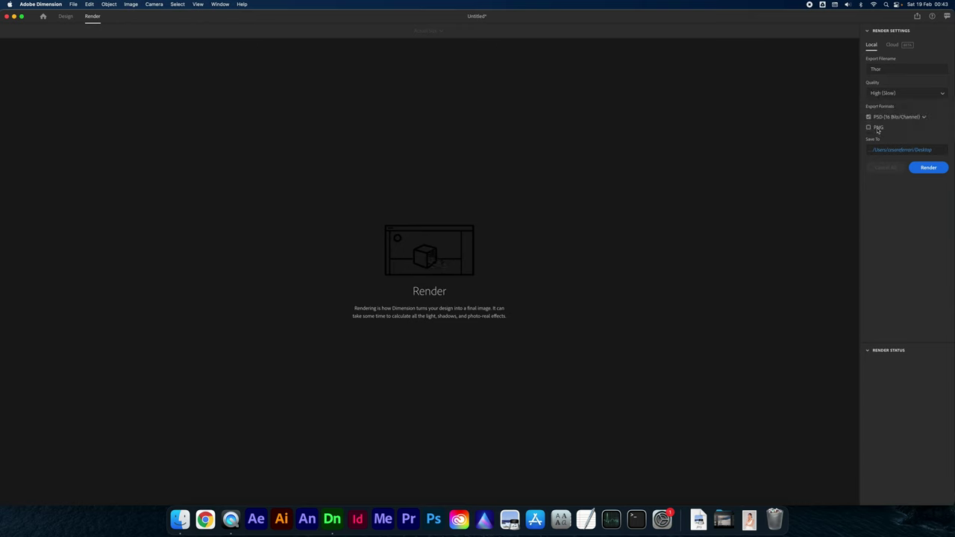